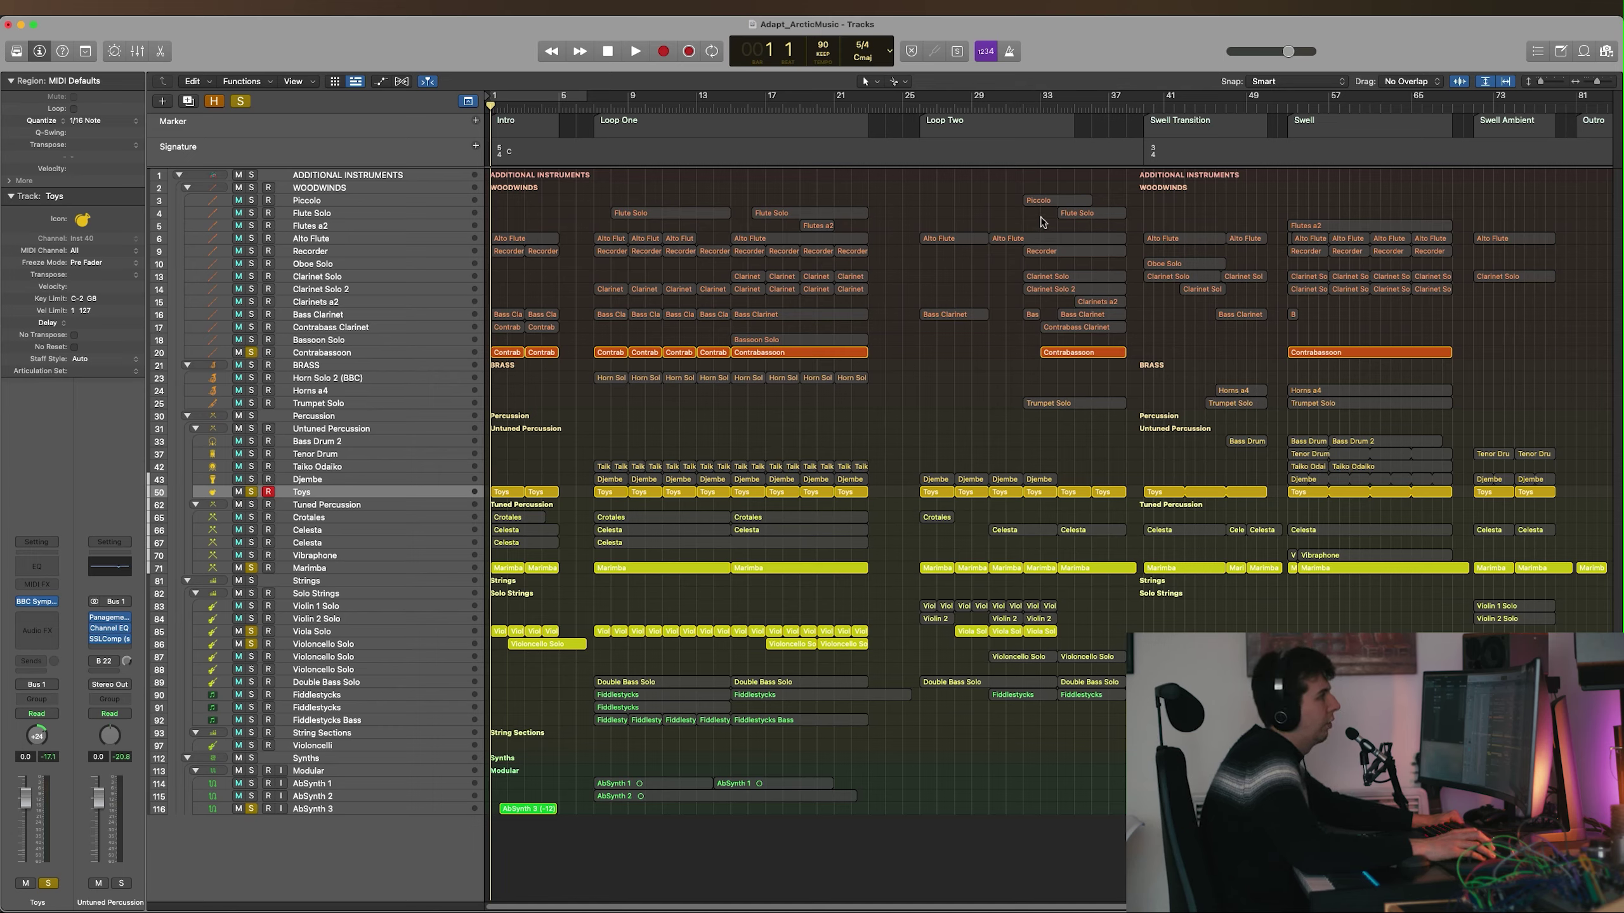
Play the soloed layers from bar 15, jump to the Loop Two marker, and stop at bar 26.
click(732, 106)
key(space)
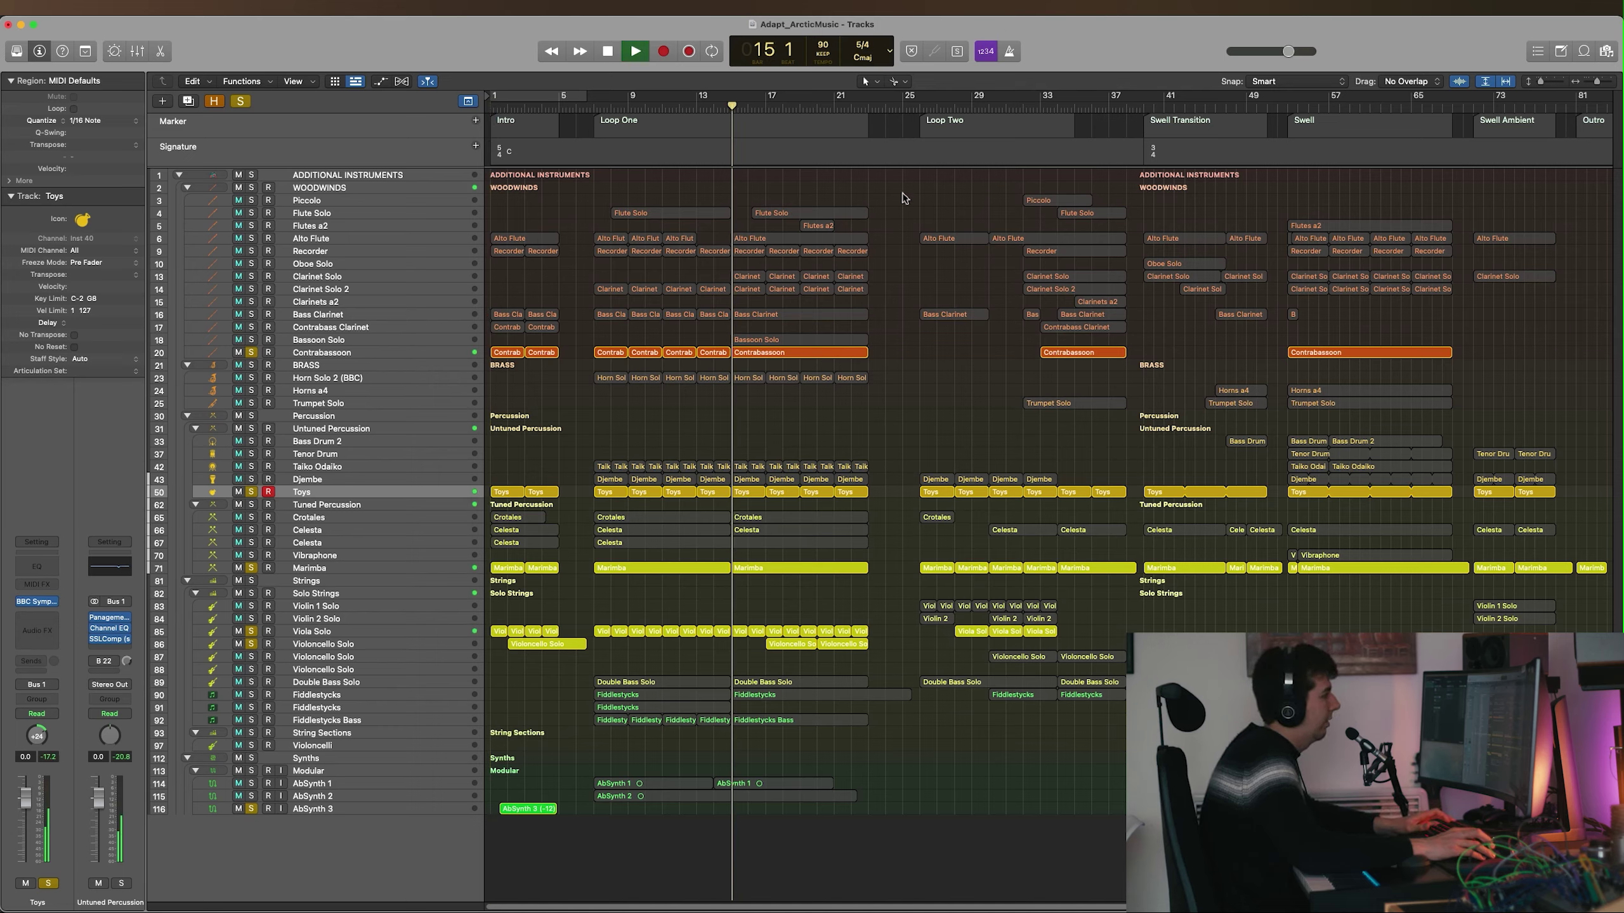
click(921, 108)
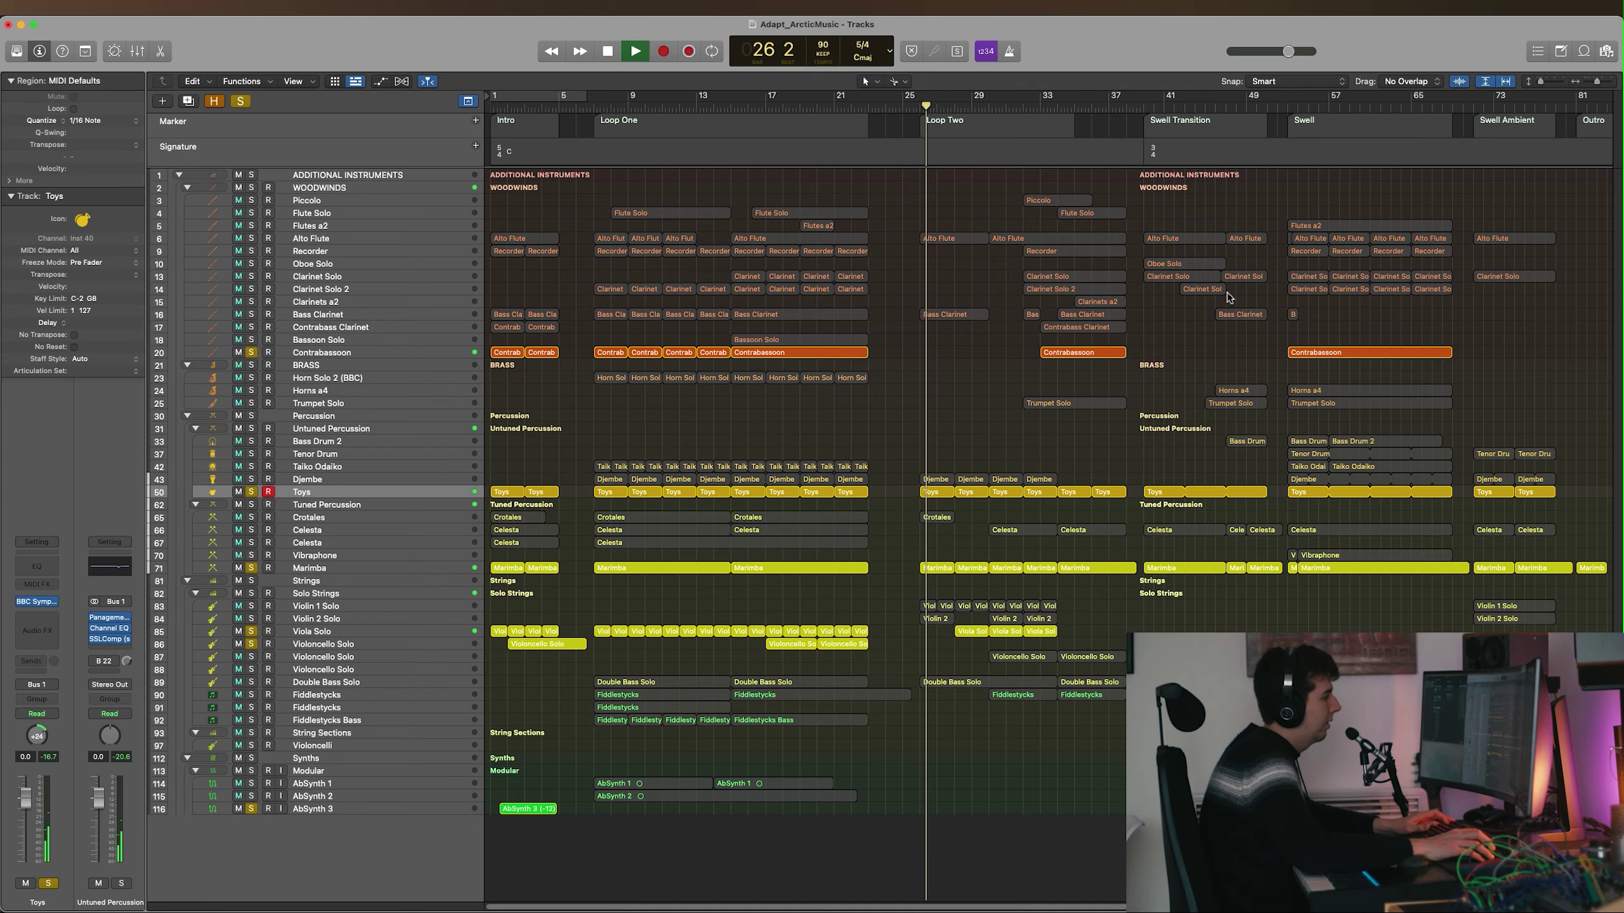
key(space)
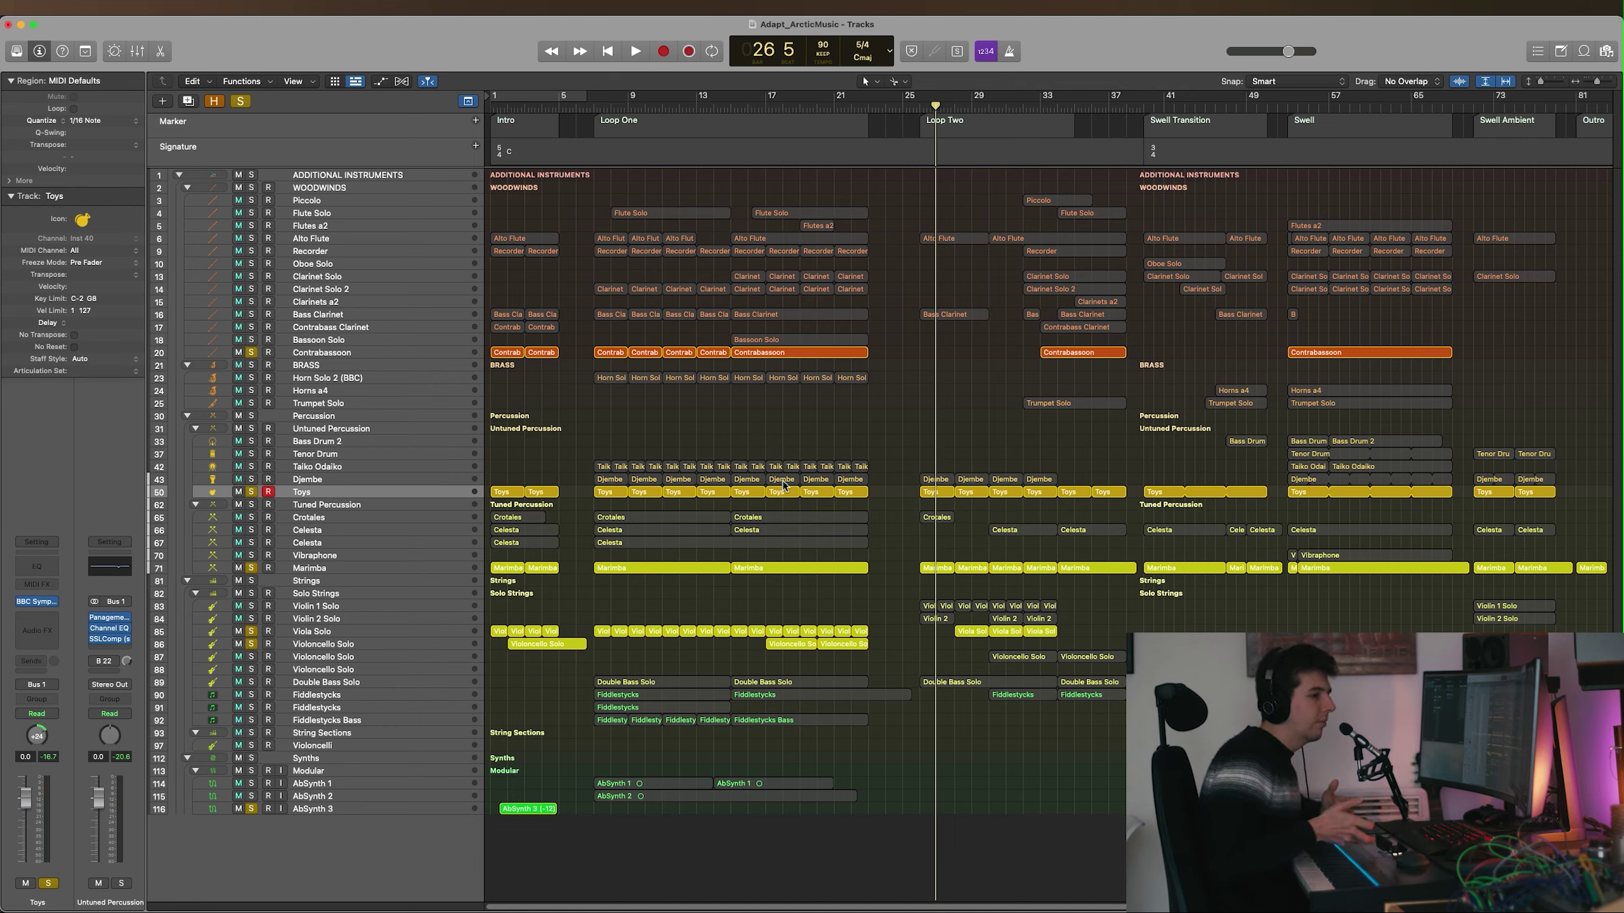
key(alt)
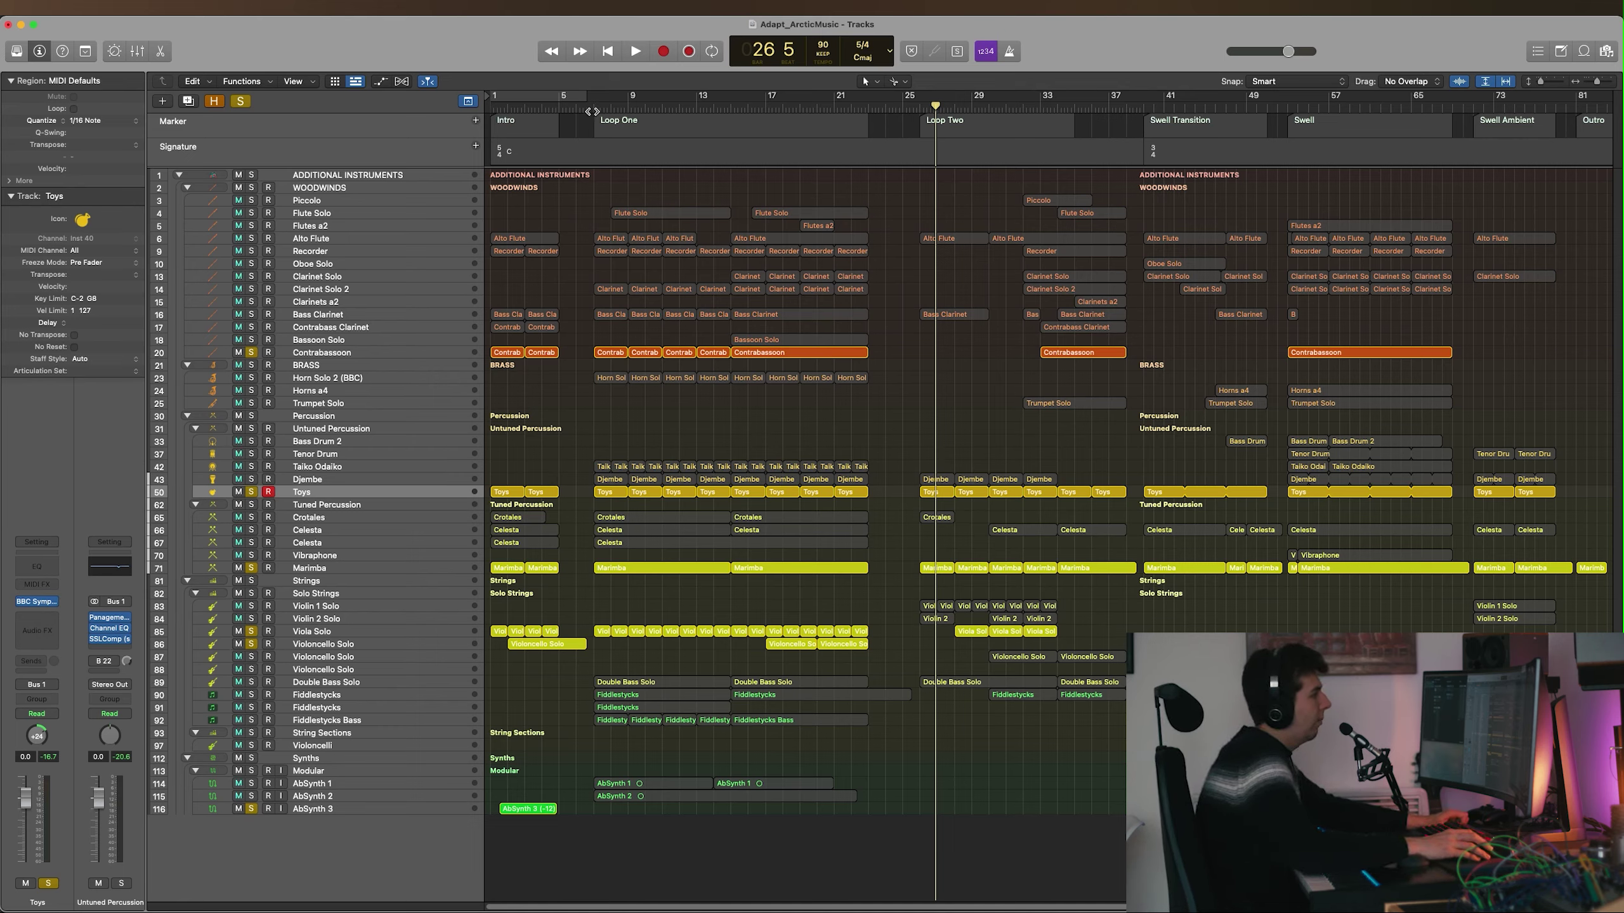
key(alt)
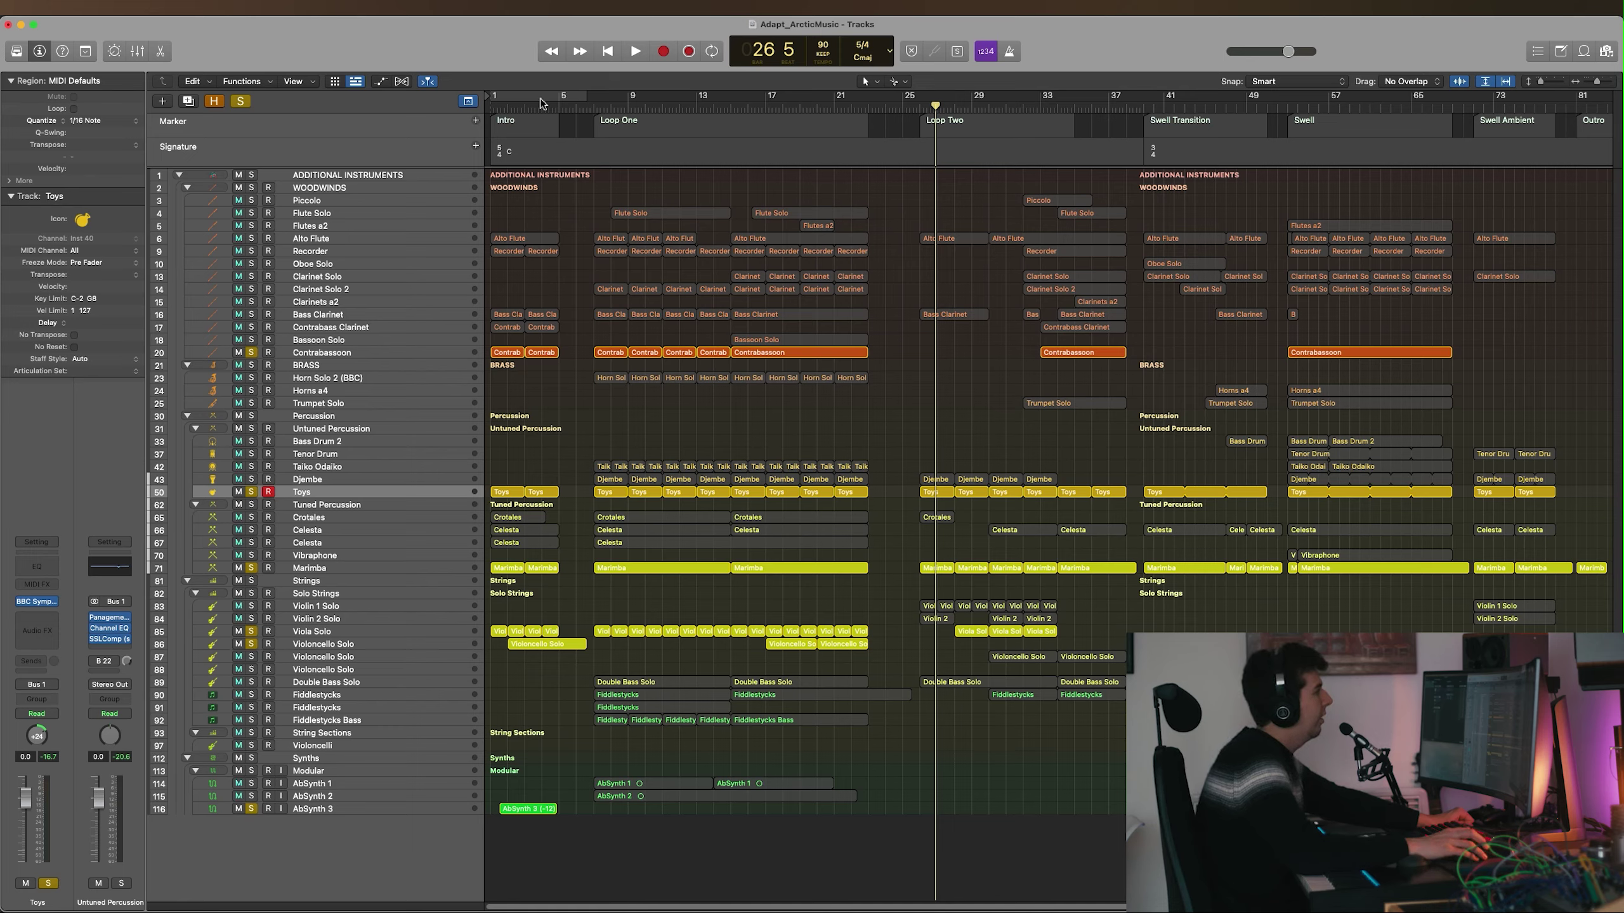
drag(540, 103, 593, 107)
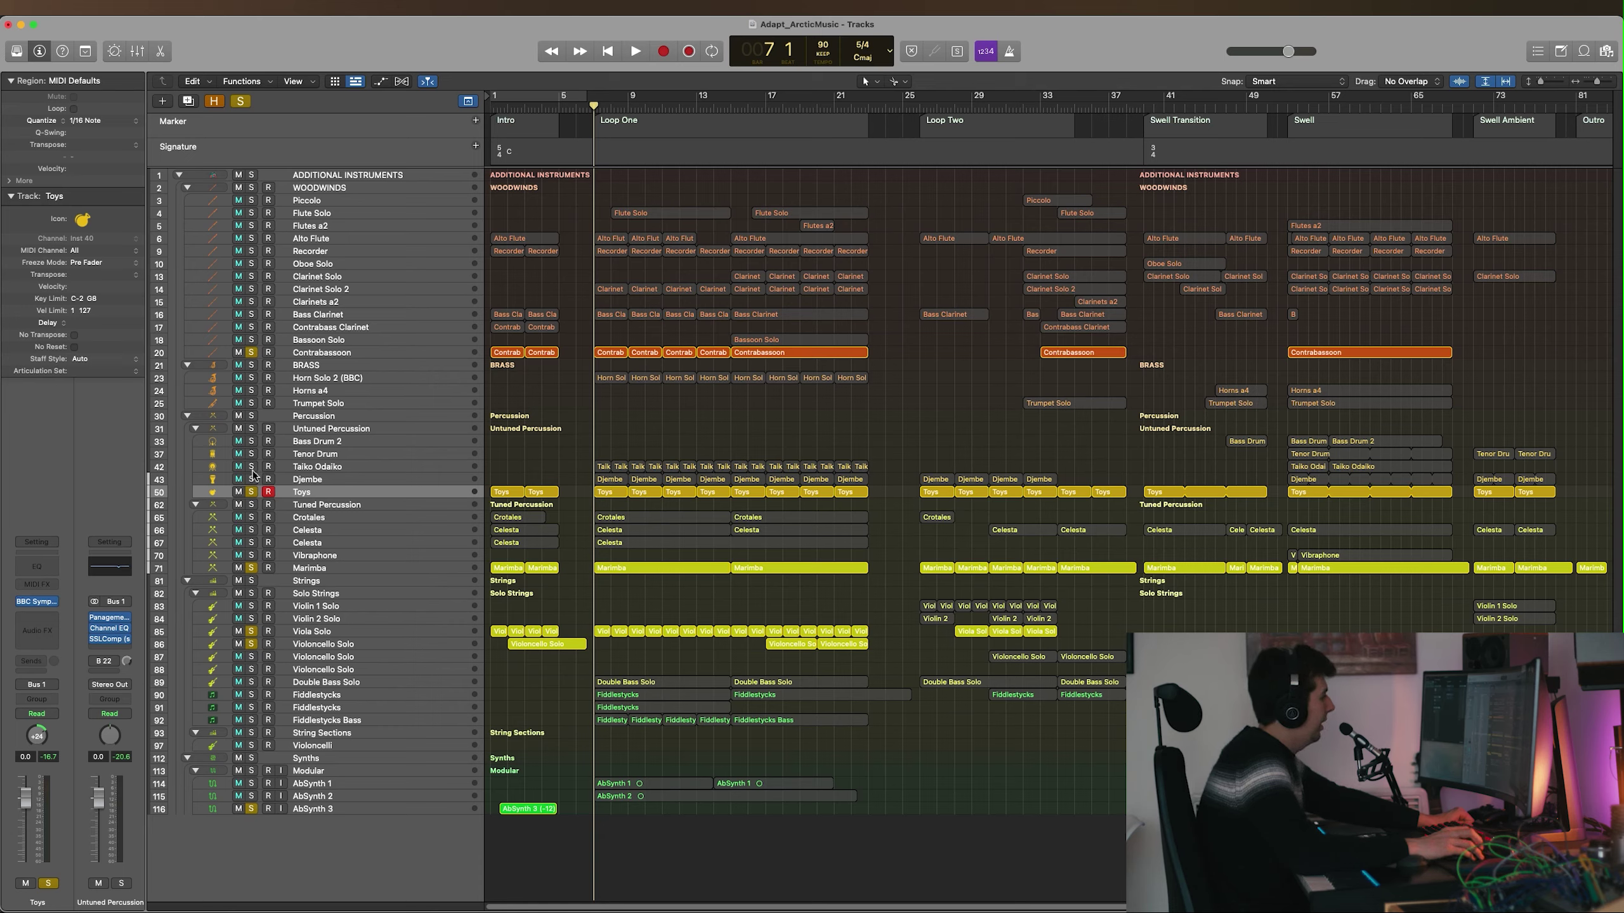
Solo Taiko Odaiko and Djembe, then select both Marimba regions in Loop One.
drag(252, 476, 252, 466)
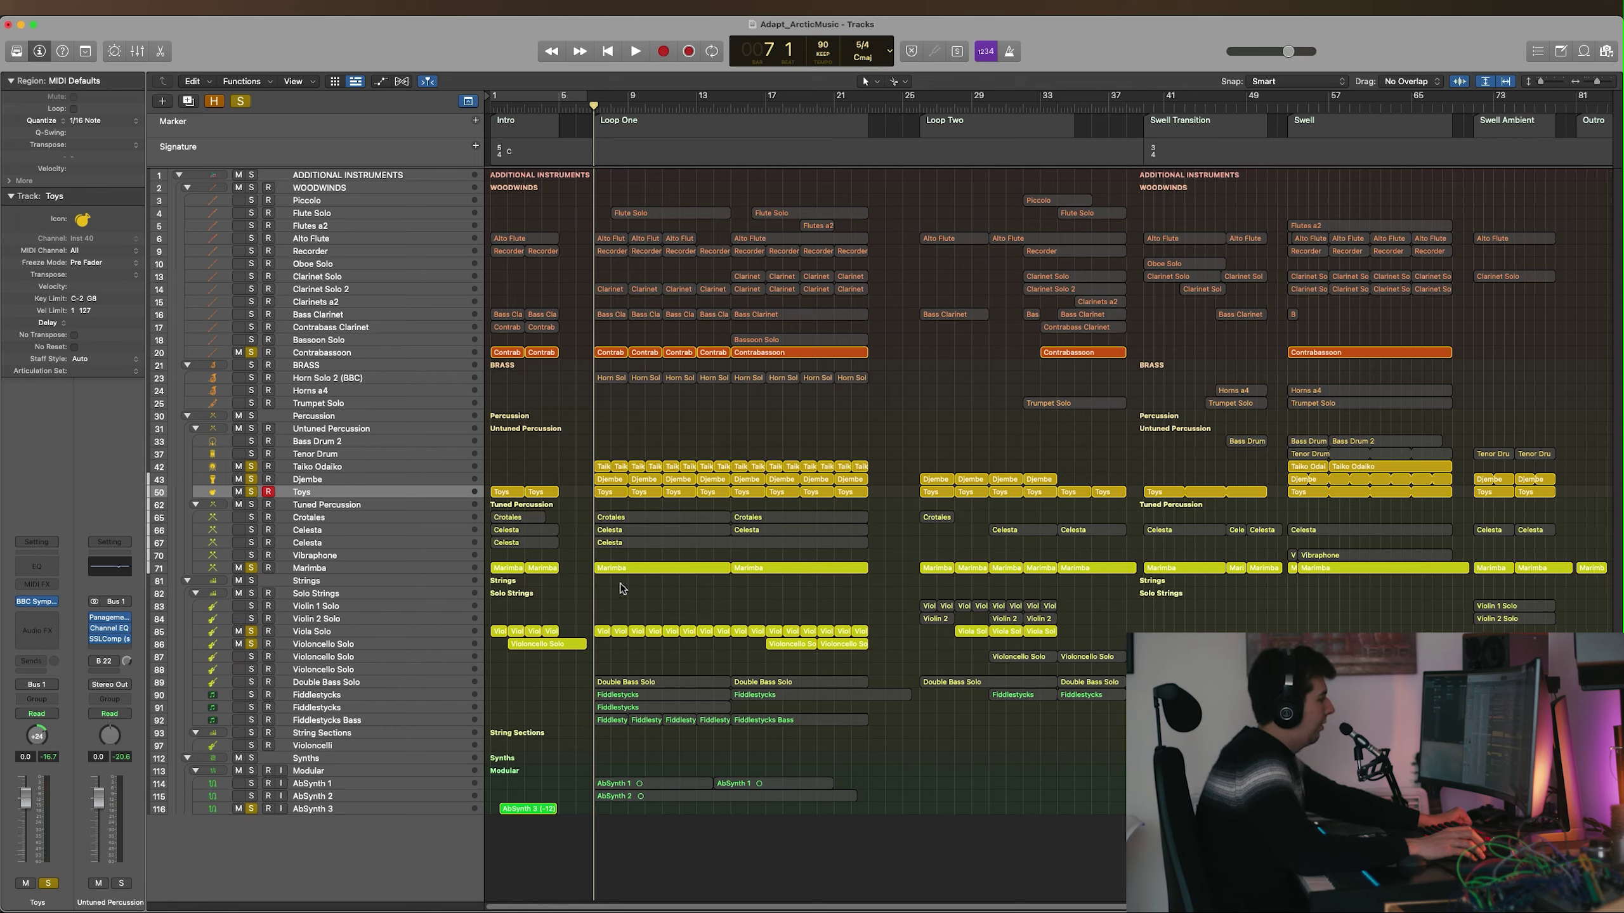
drag(622, 588, 860, 572)
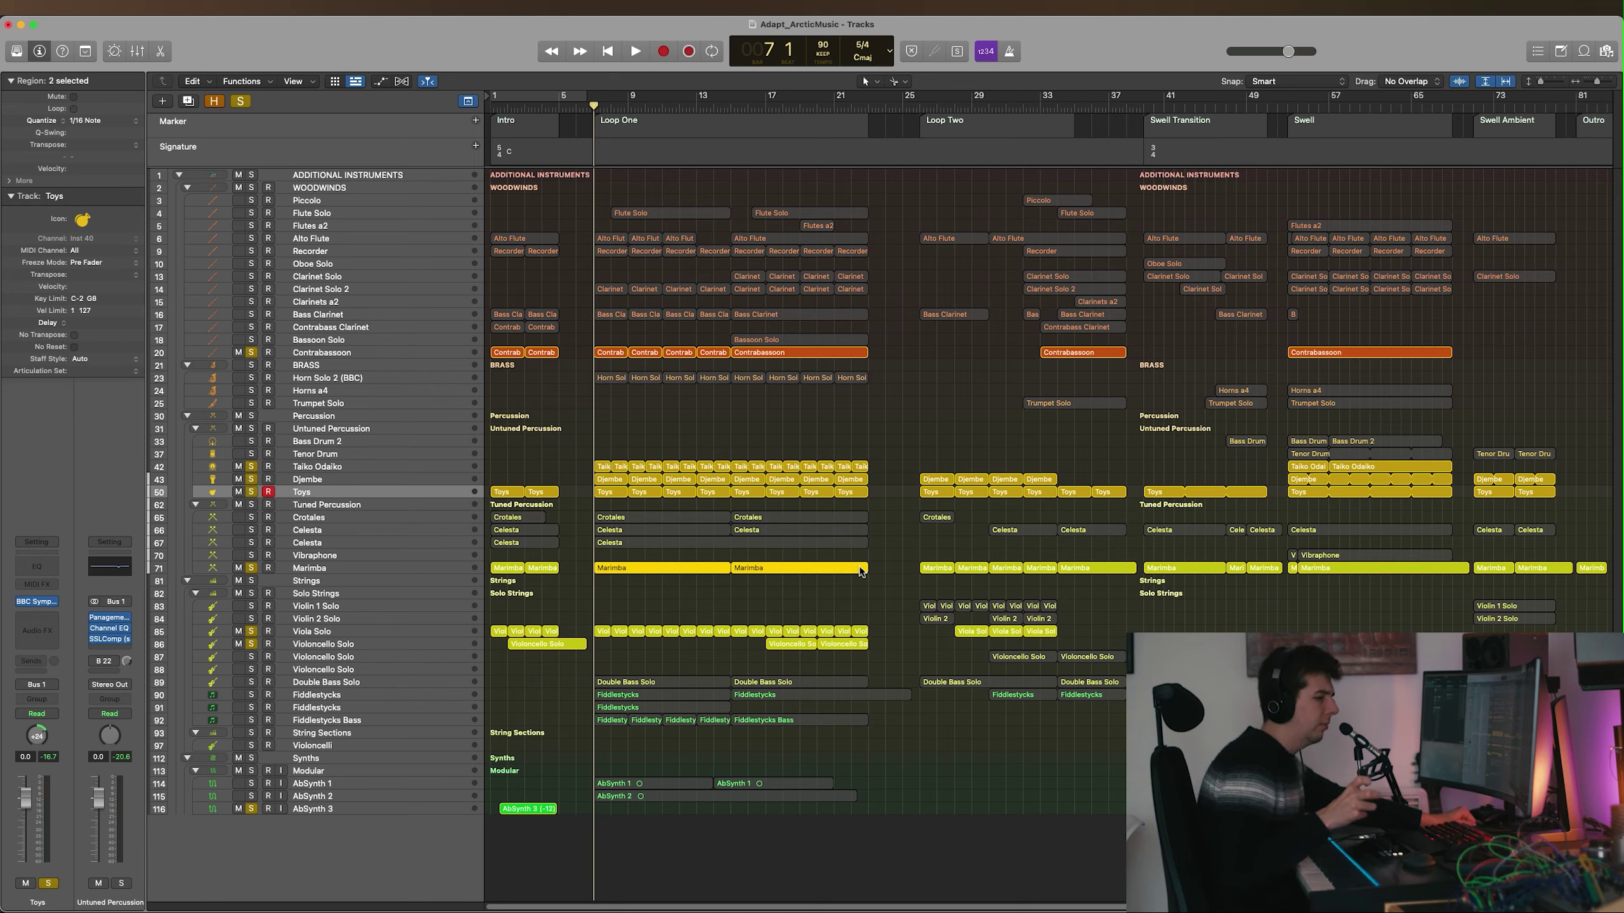
Solo AbSynth 1 and AbSynth 2, then select the Viola Solo regions in Loop One.
mouse_move(419, 728)
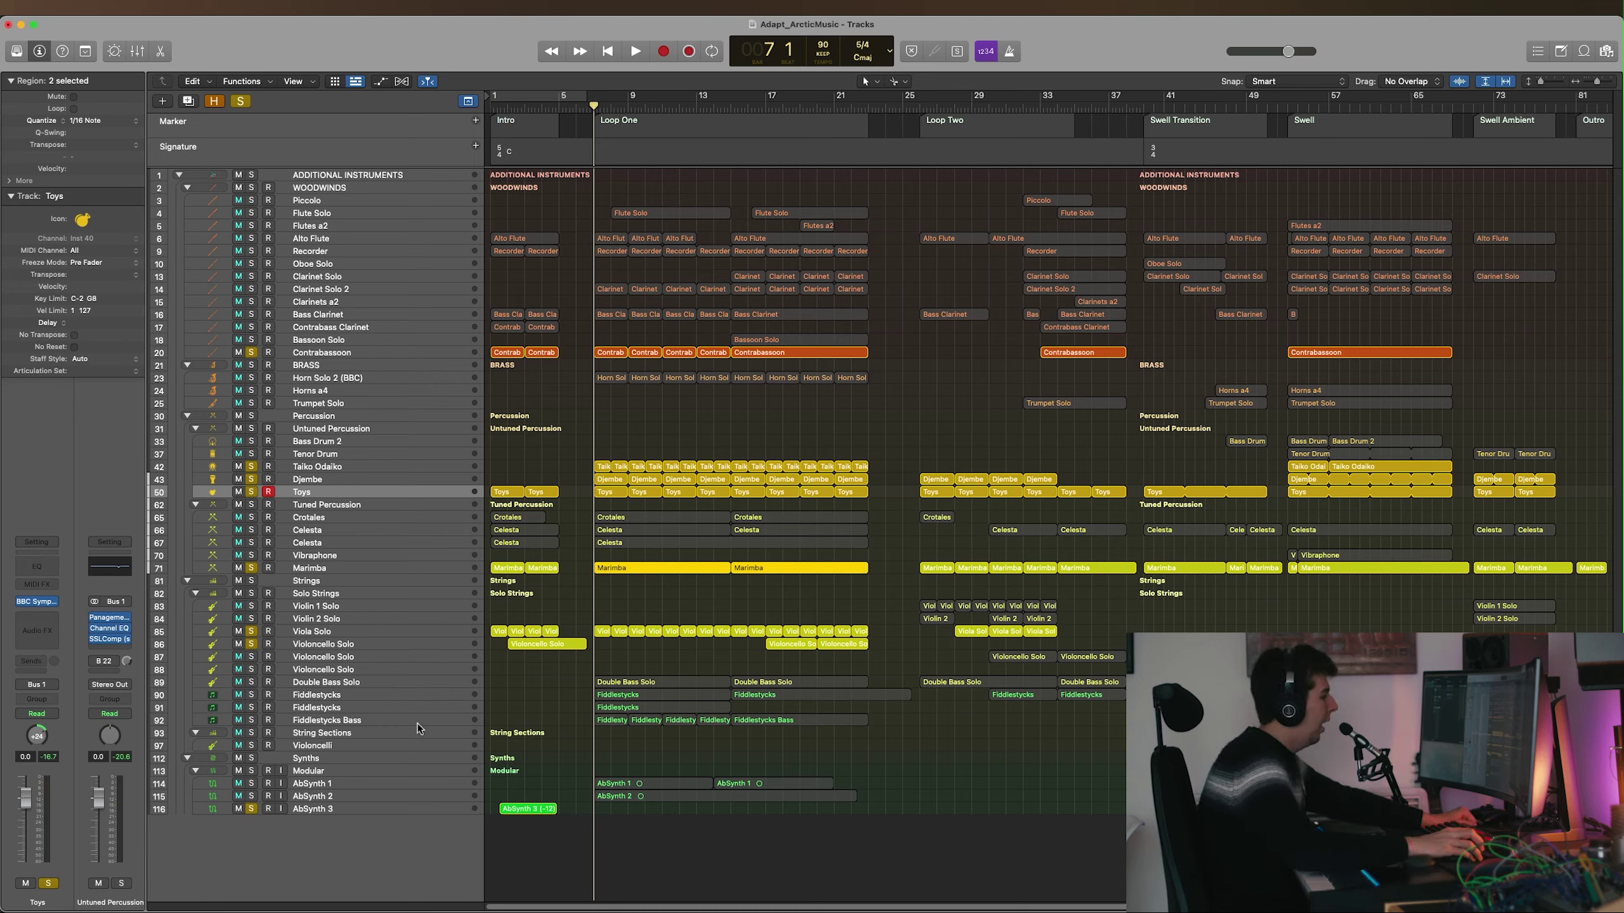
click(251, 783)
click(251, 796)
click(643, 781)
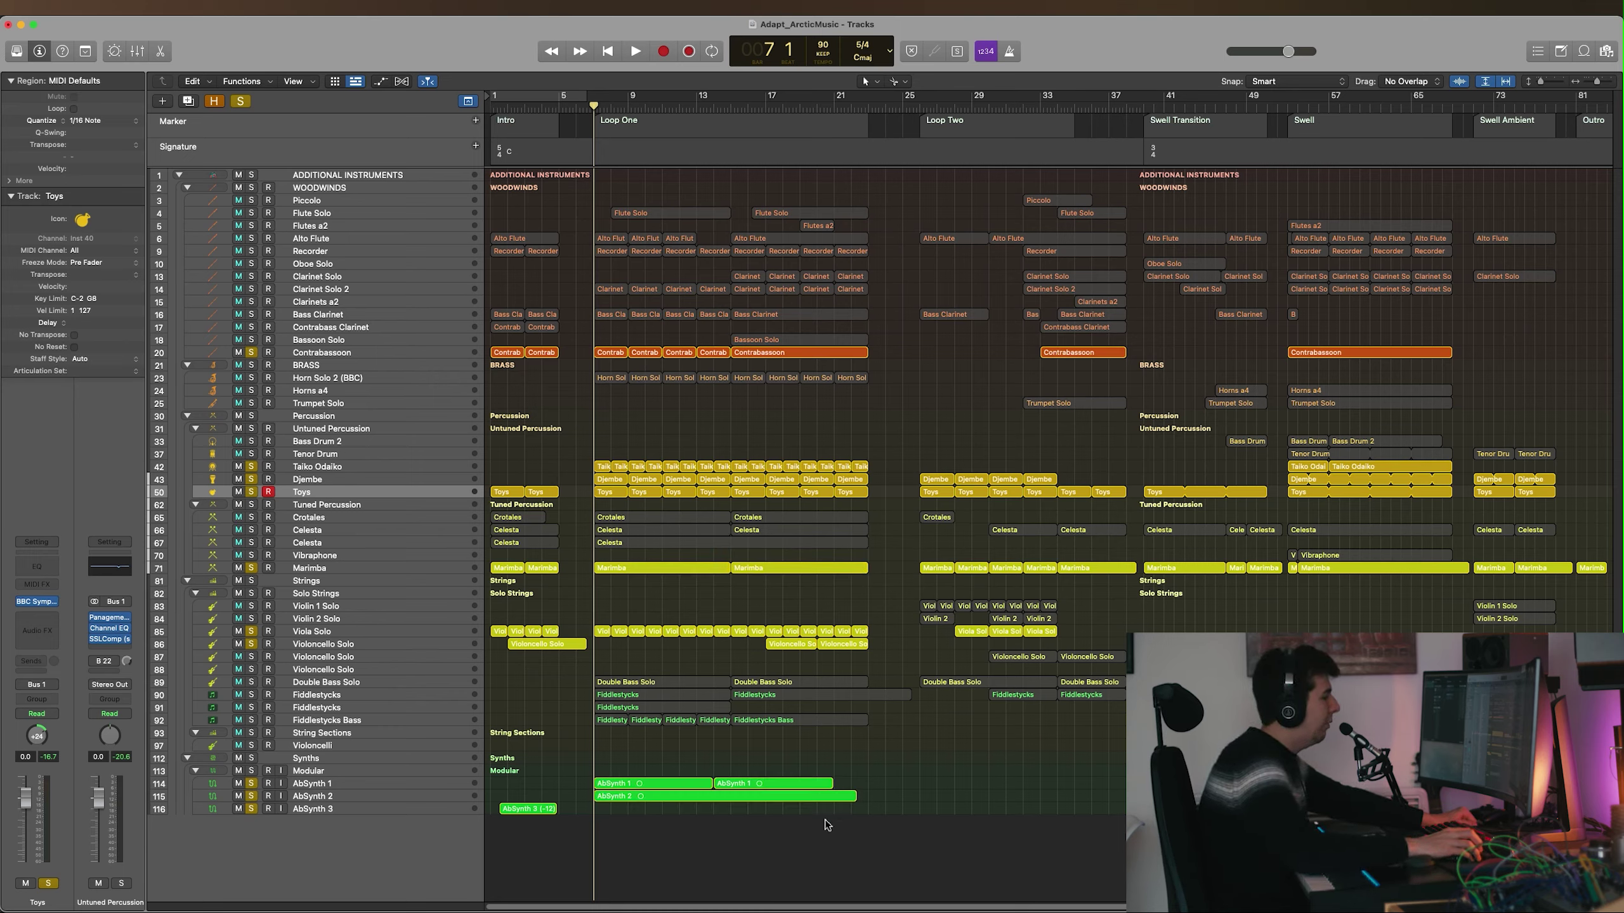
click(893, 754)
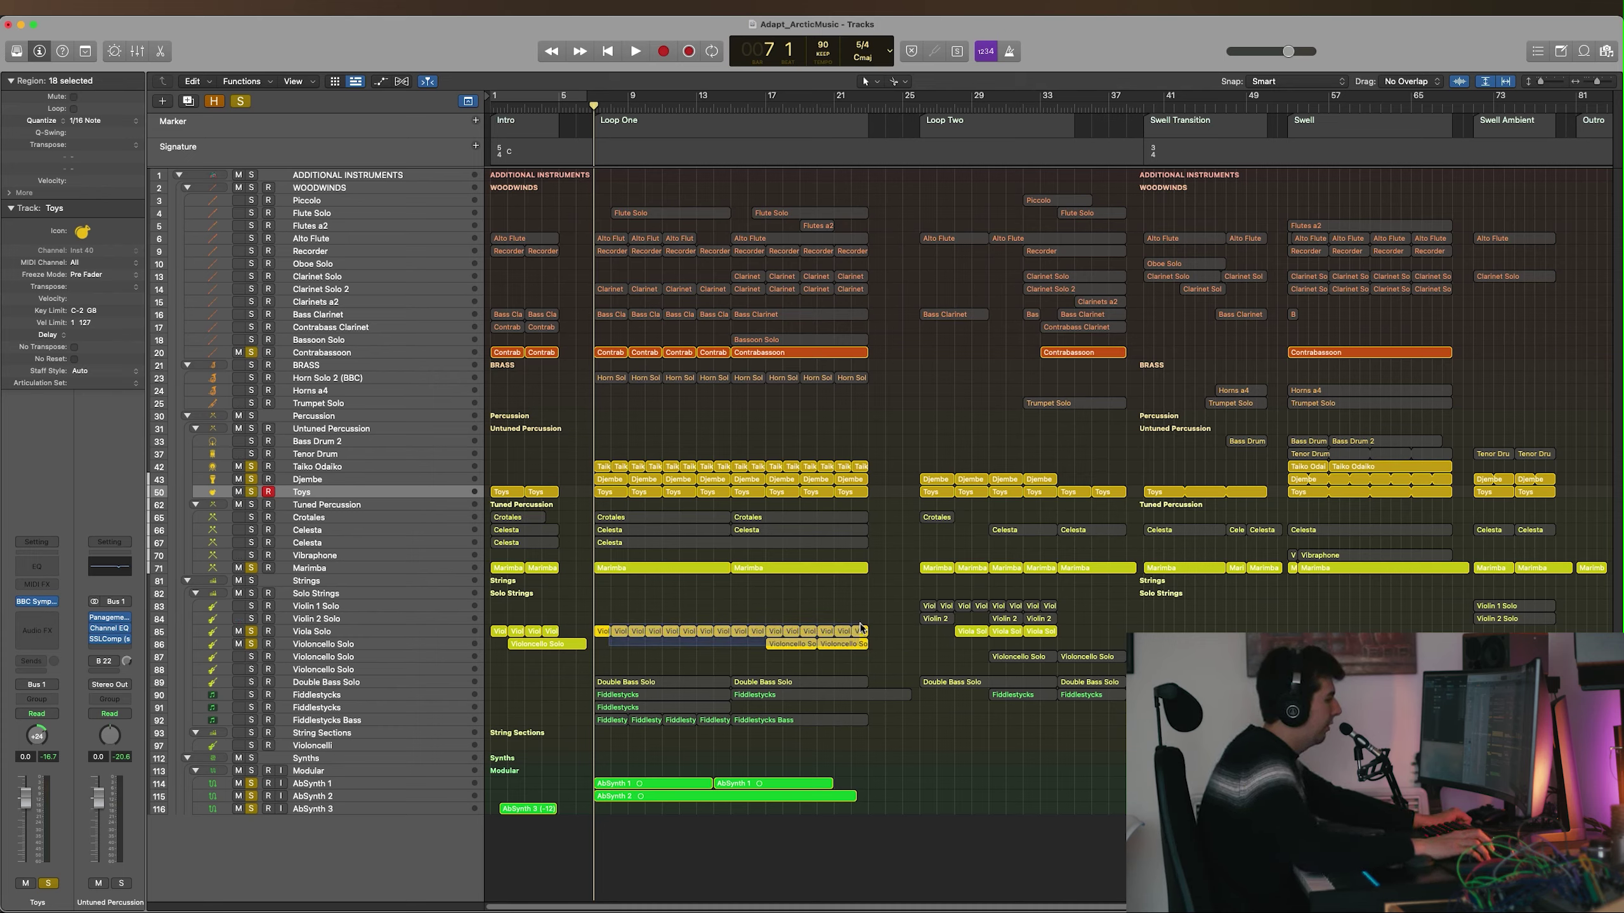
drag(876, 612, 639, 601)
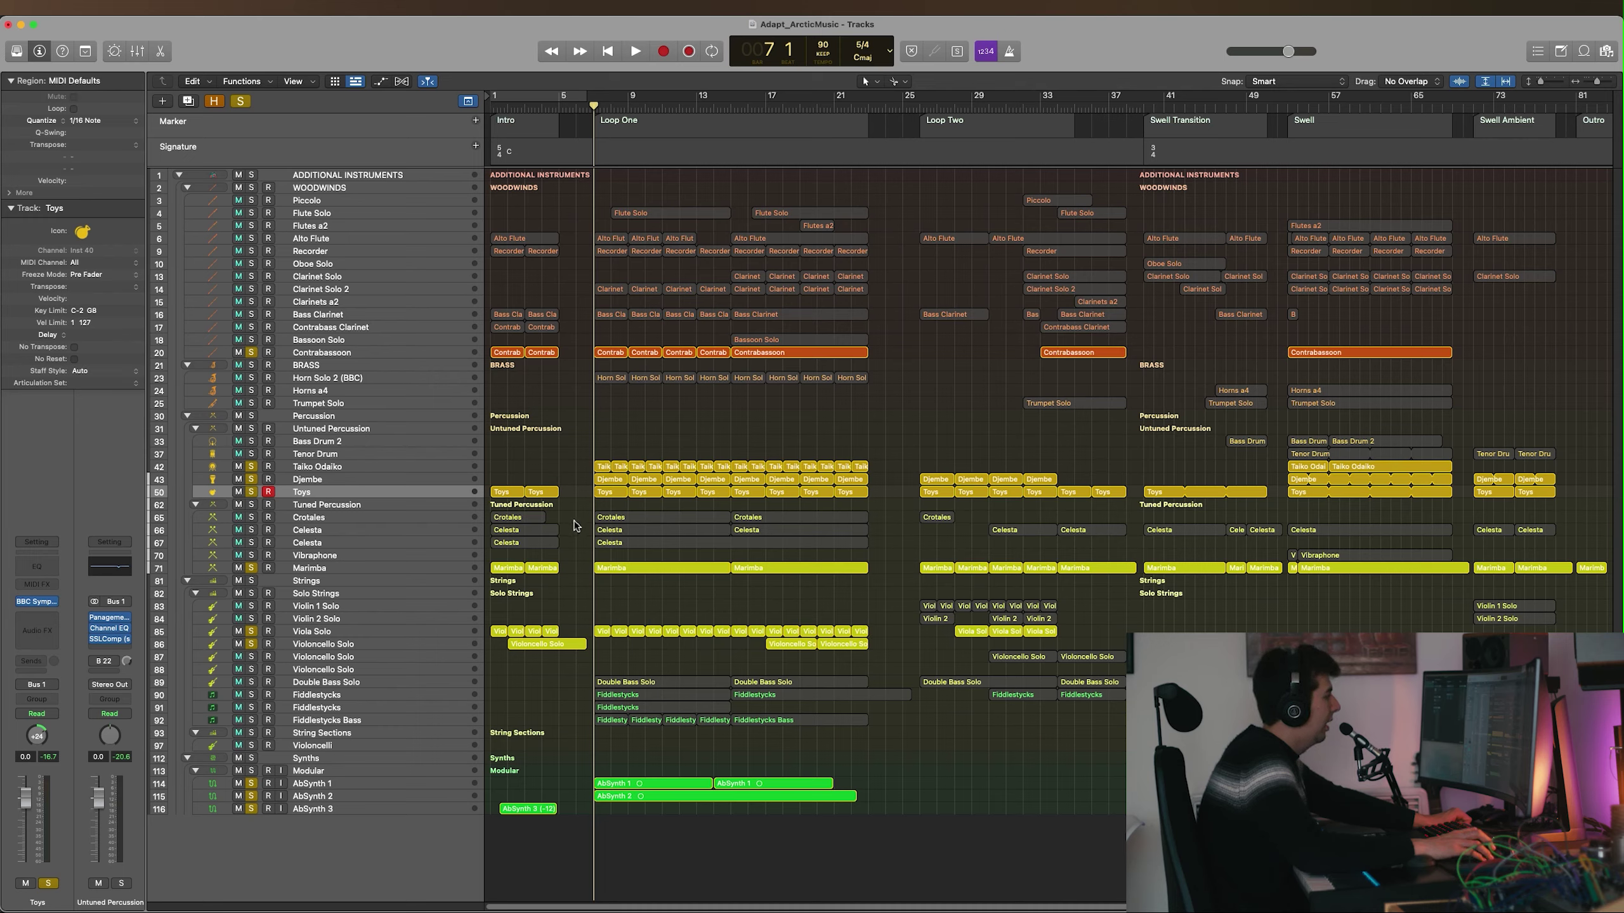
Solo Crotales, Fiddlestycks, Fiddlestycks Bass and Double Bass Solo, then select the Fiddlestycks regions.
click(251, 518)
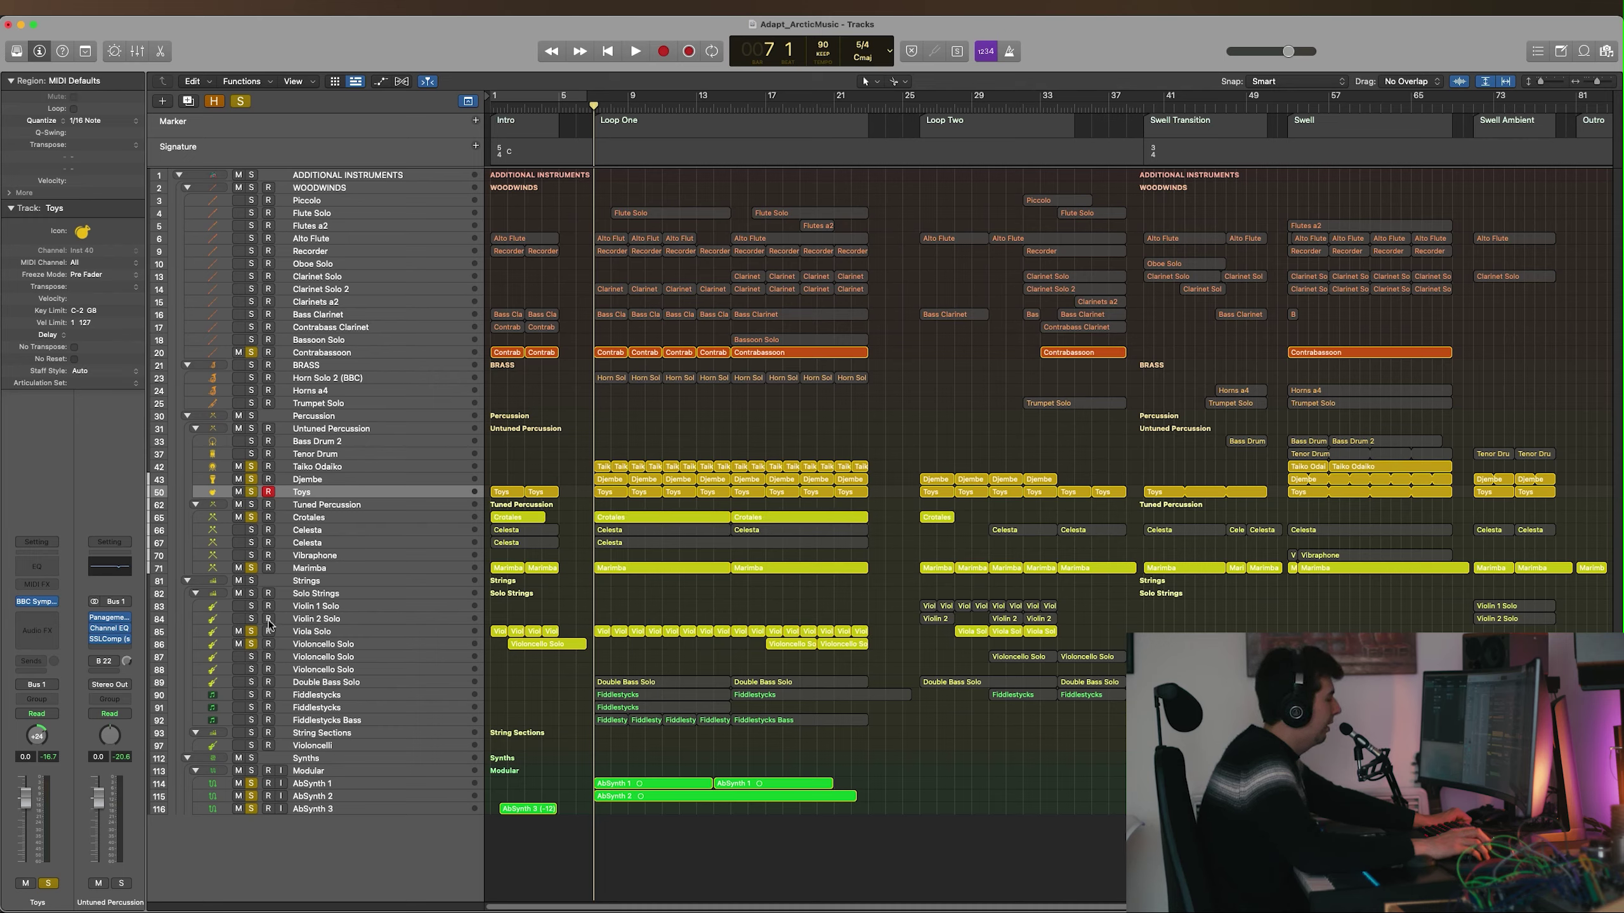
click(253, 695)
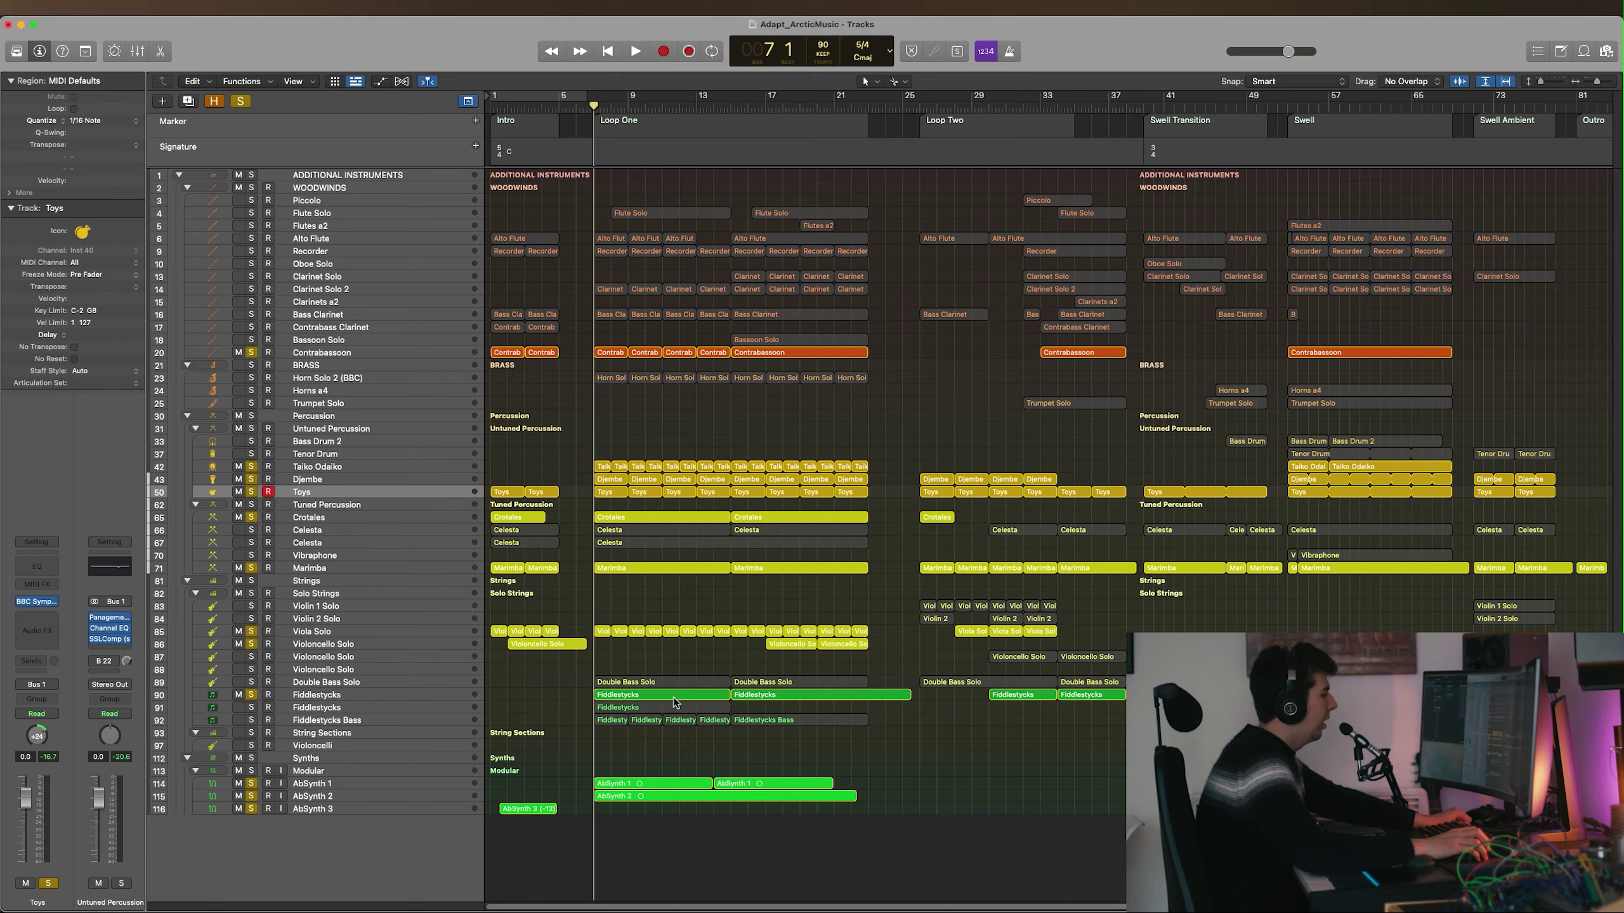
click(252, 720)
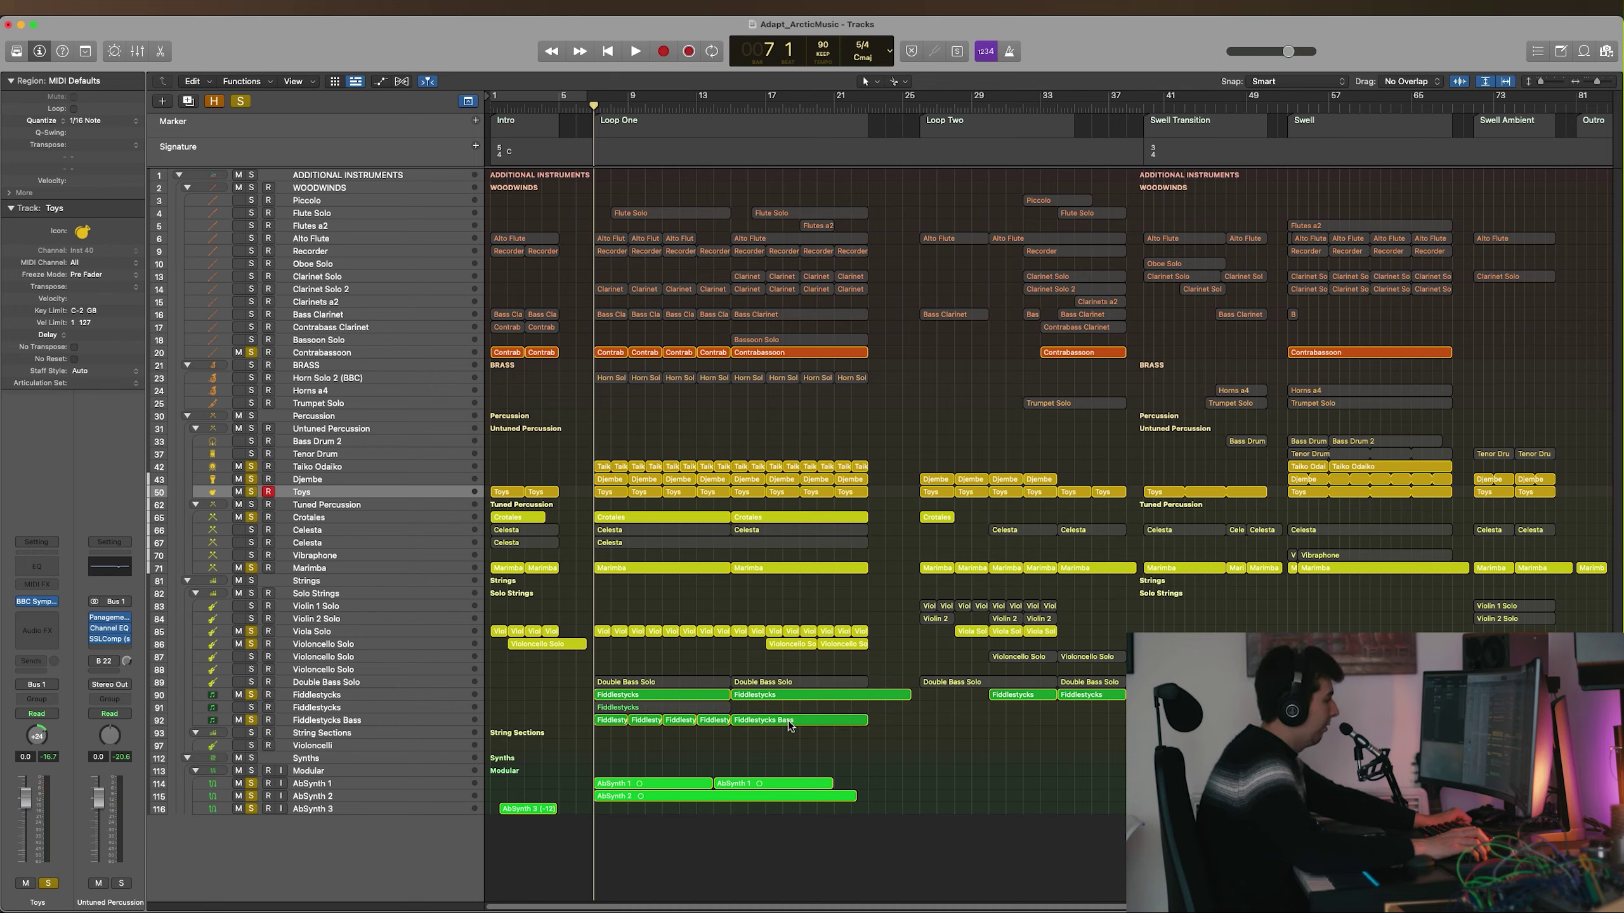
click(252, 682)
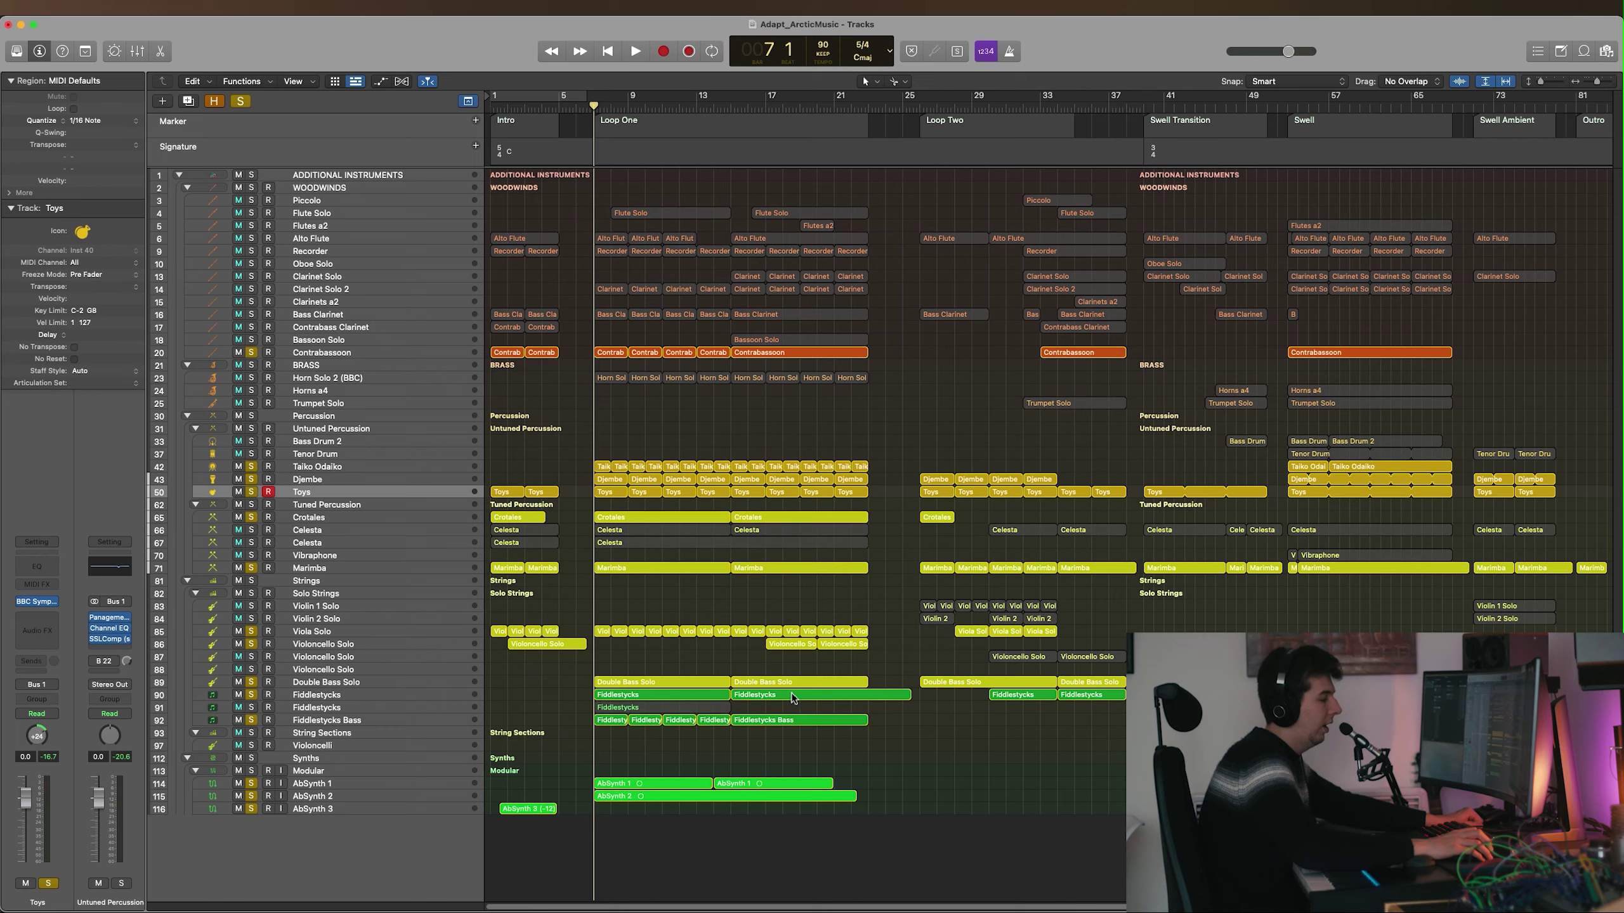
drag(893, 737, 604, 700)
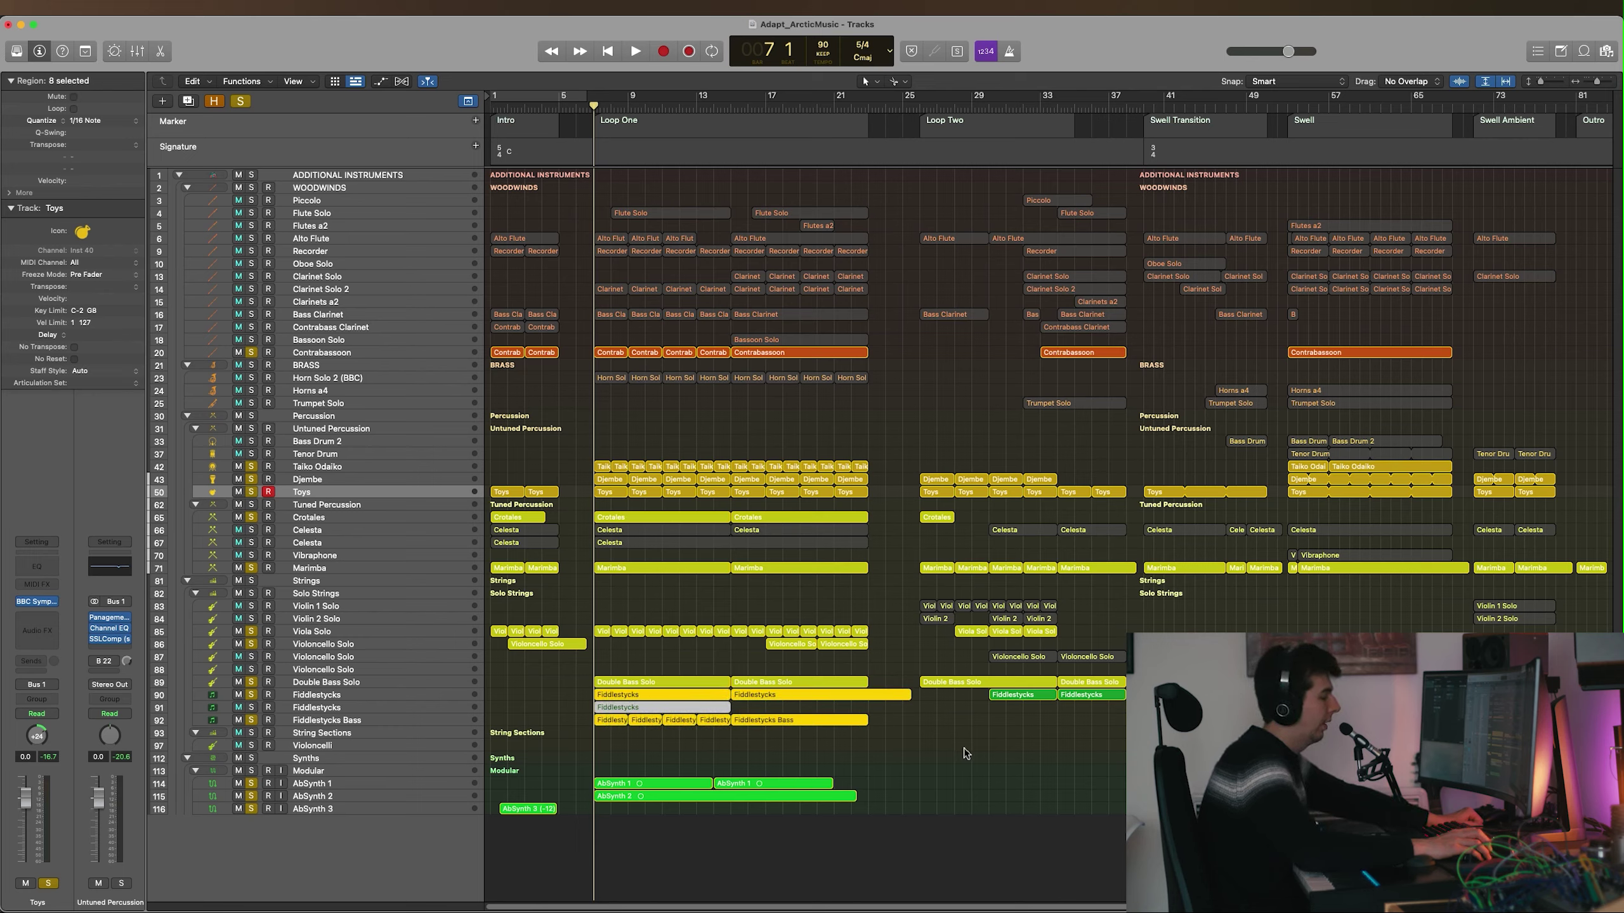
Select the five Fiddlestycks Bass regions in Loop One and solo the Bass Clarinet track.
click(929, 743)
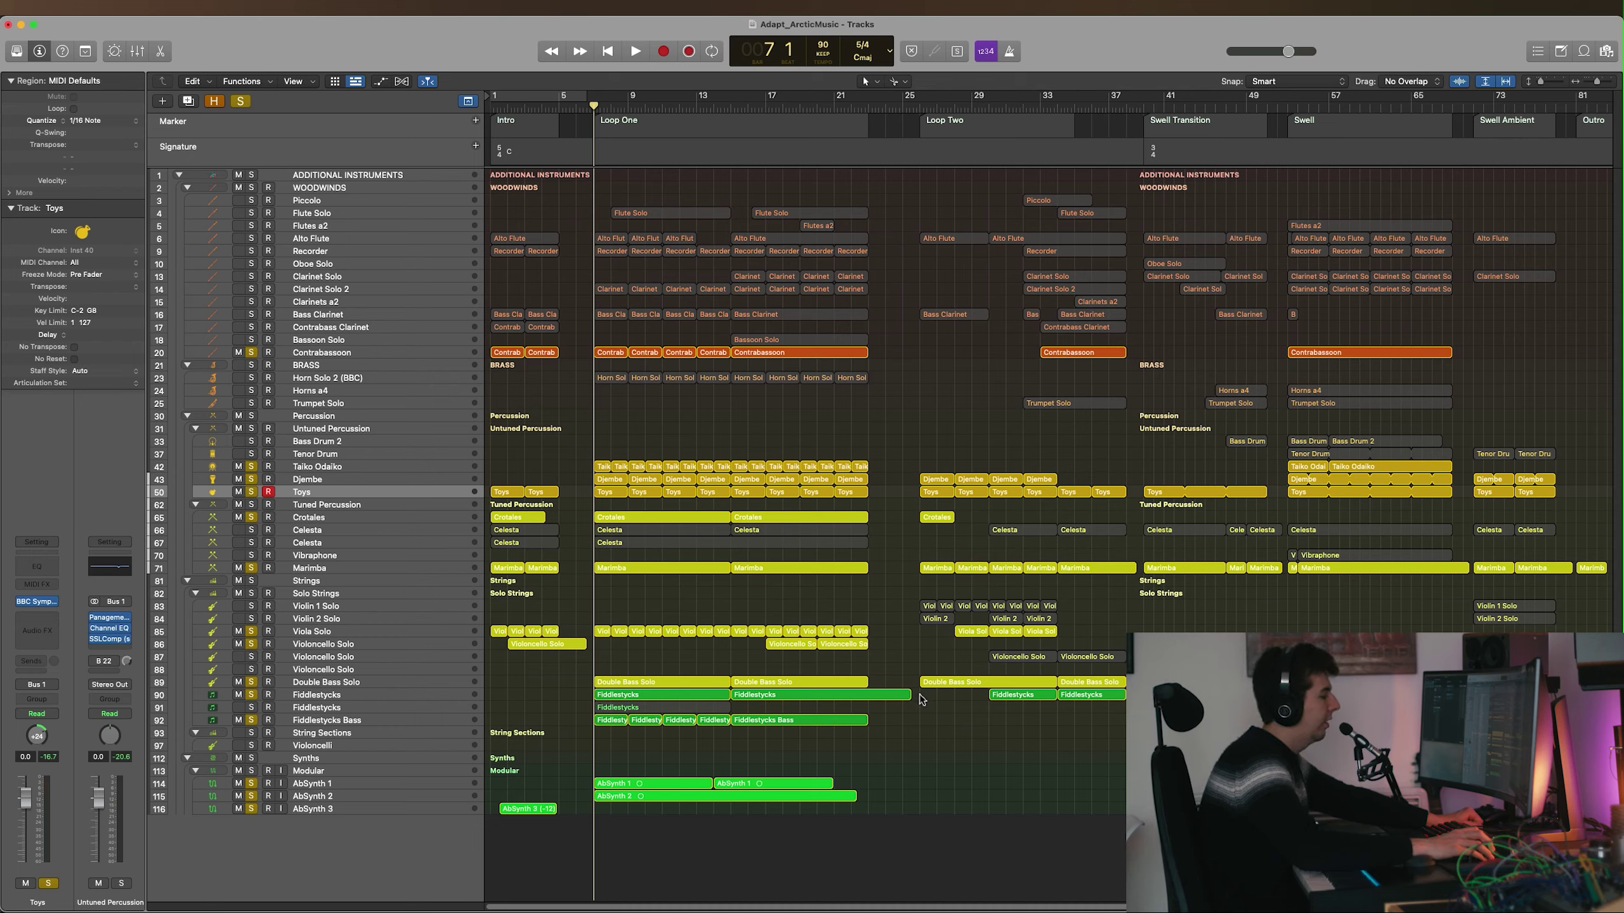
drag(915, 696, 725, 697)
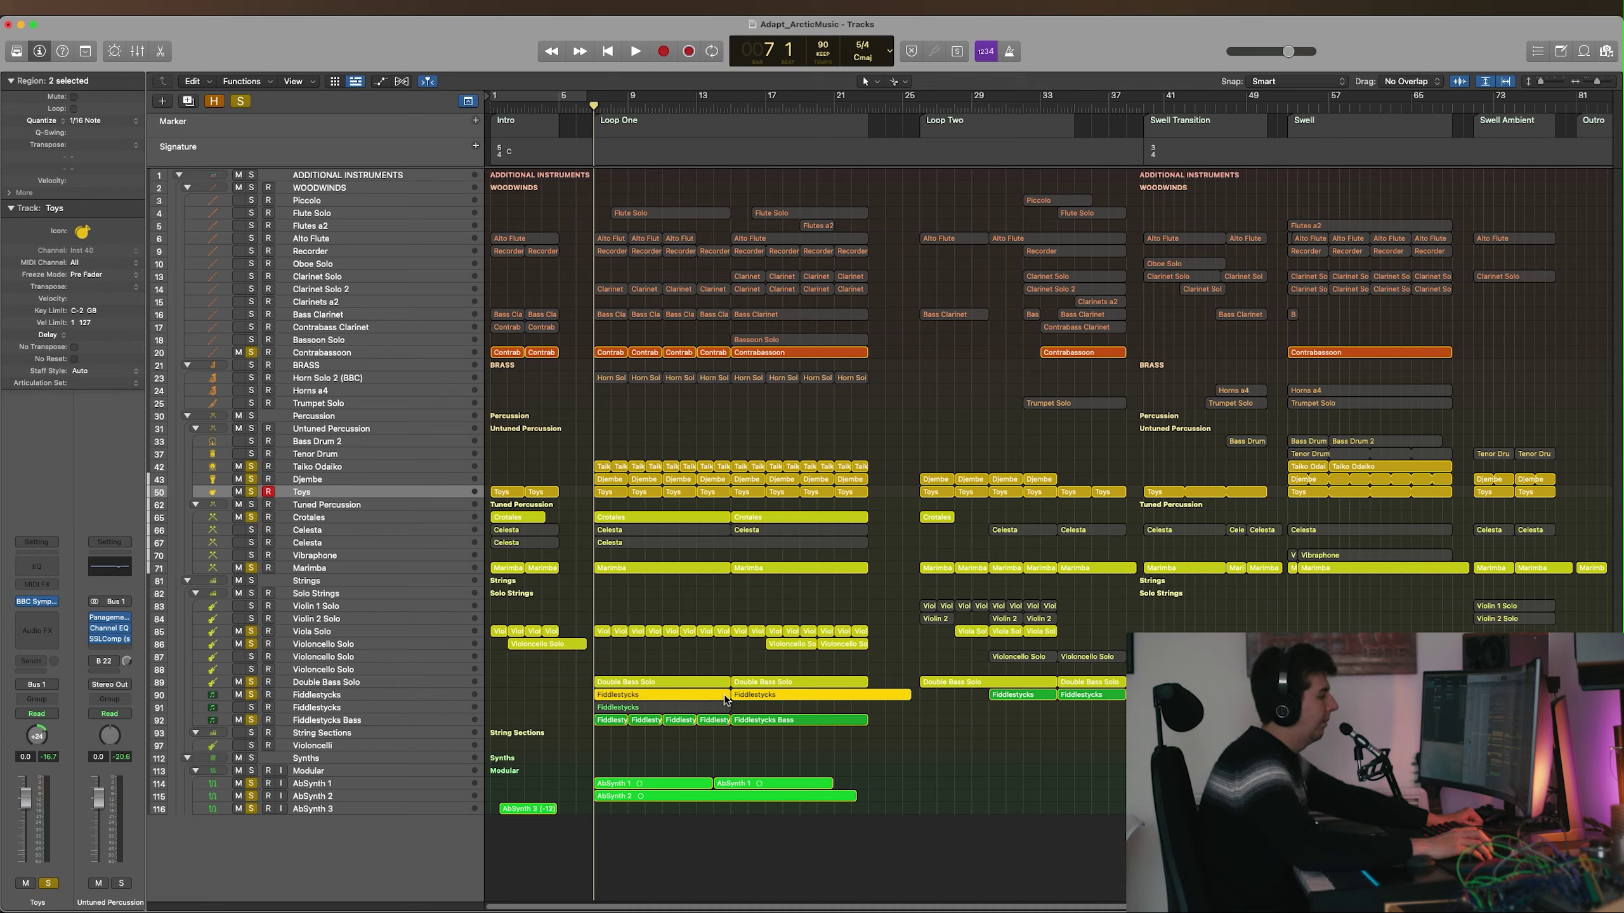
click(910, 738)
drag(878, 736, 637, 722)
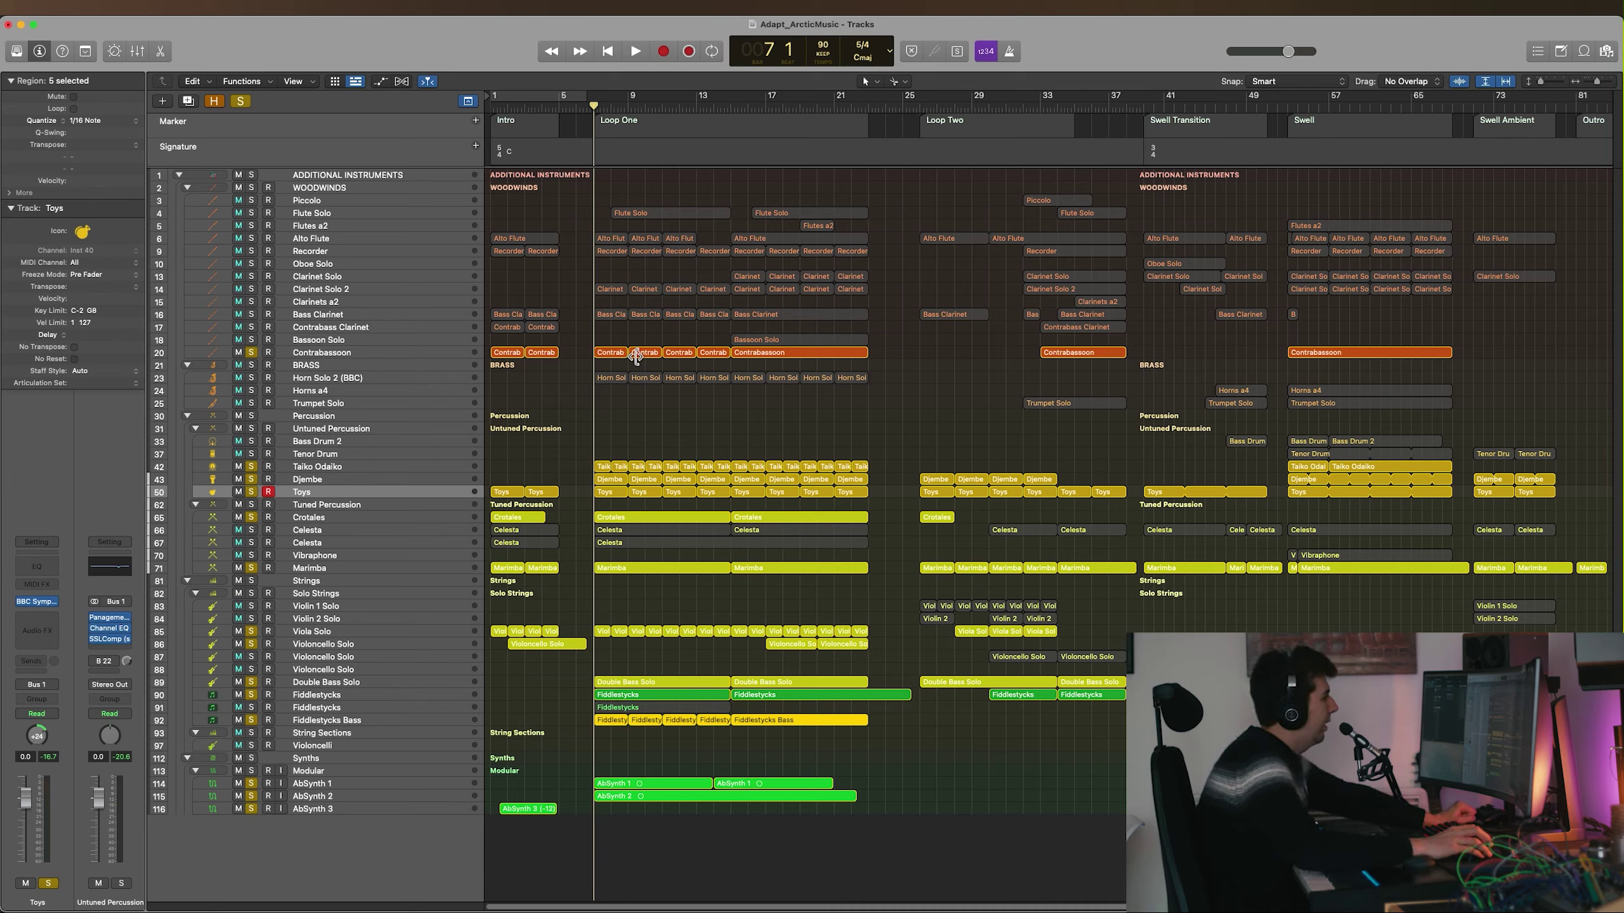
click(252, 315)
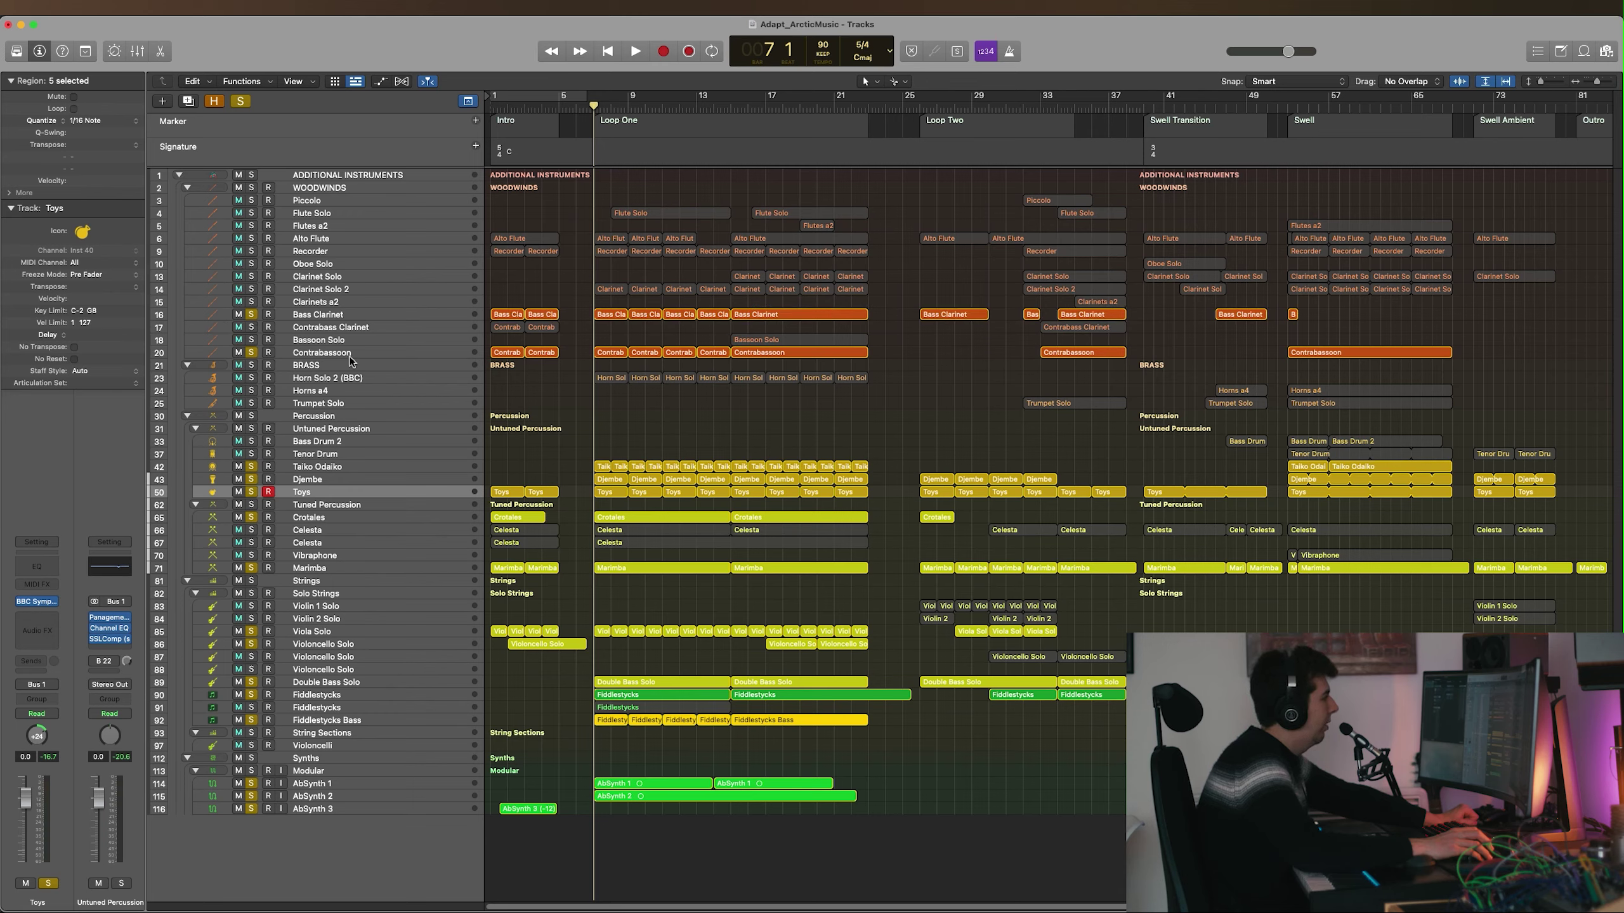
Unsolo Contrabassoon and start playback from bar 7.
click(251, 354)
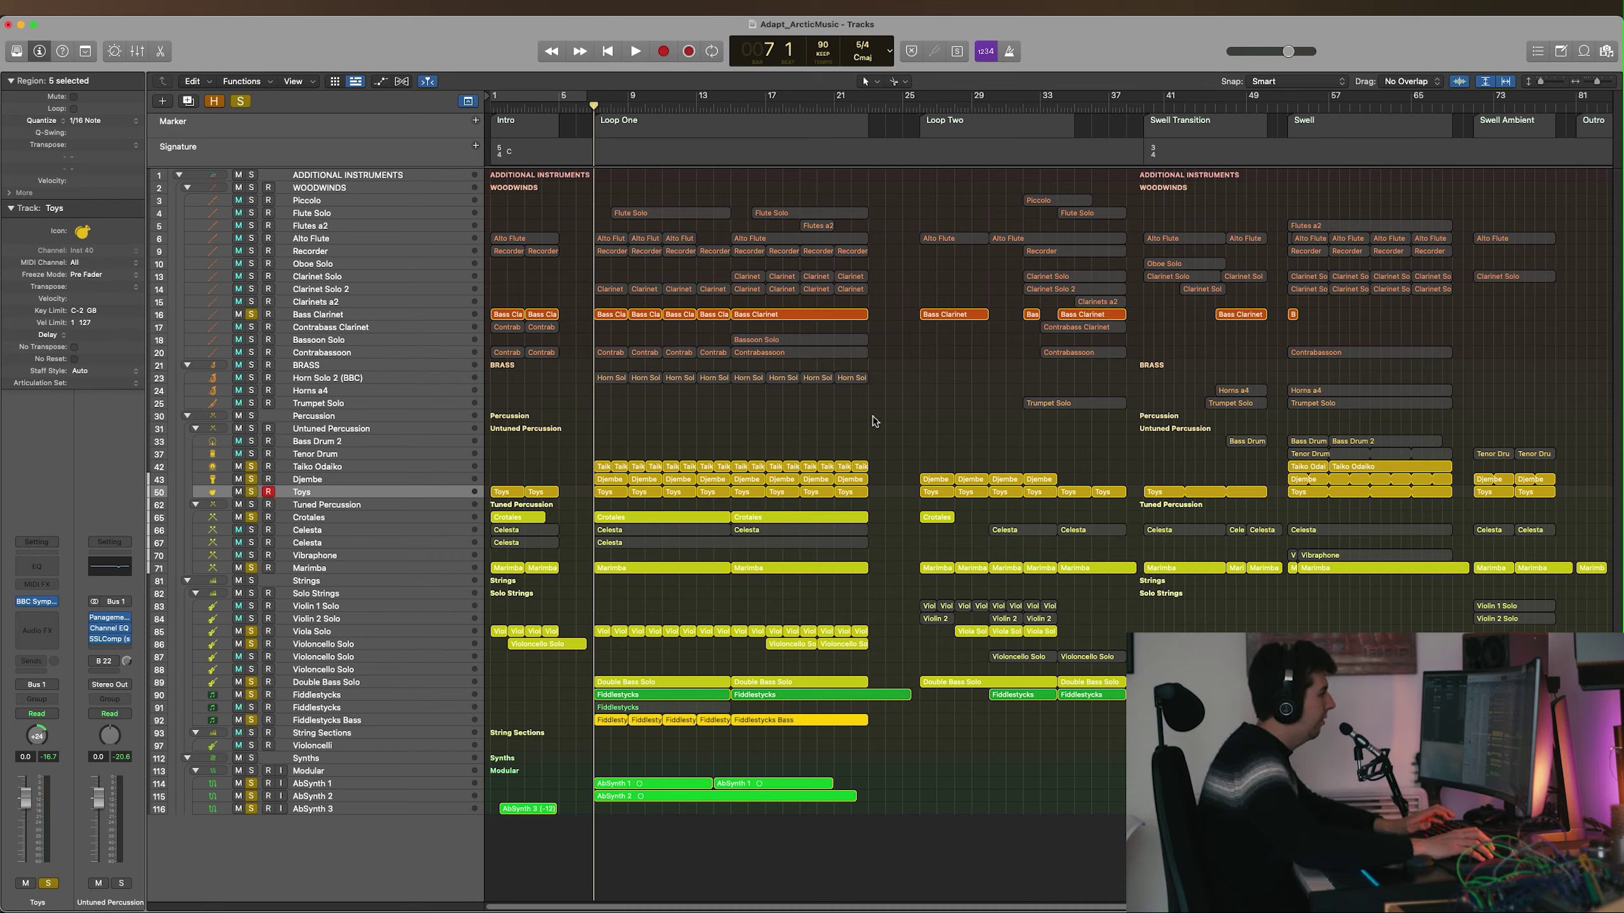
key(space)
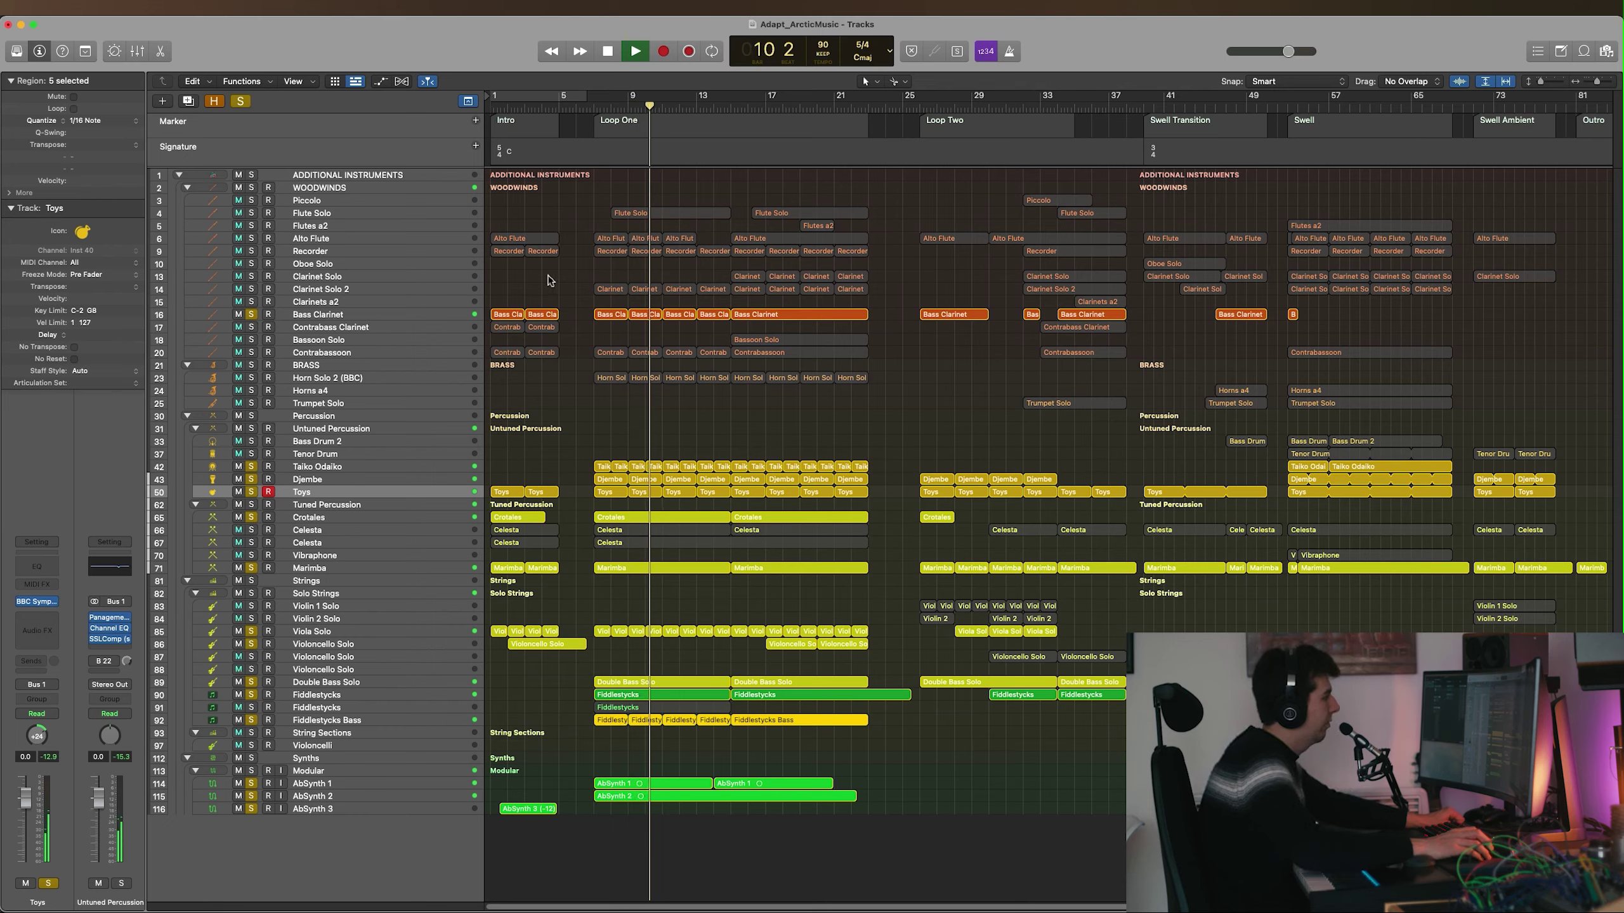
Solo Alto Flute, Recorder, both Clarinet Solos, Contrabassoon, Horn Solo 2 and Bassoon Solo; cycle bars 7–23.
click(251, 238)
click(252, 250)
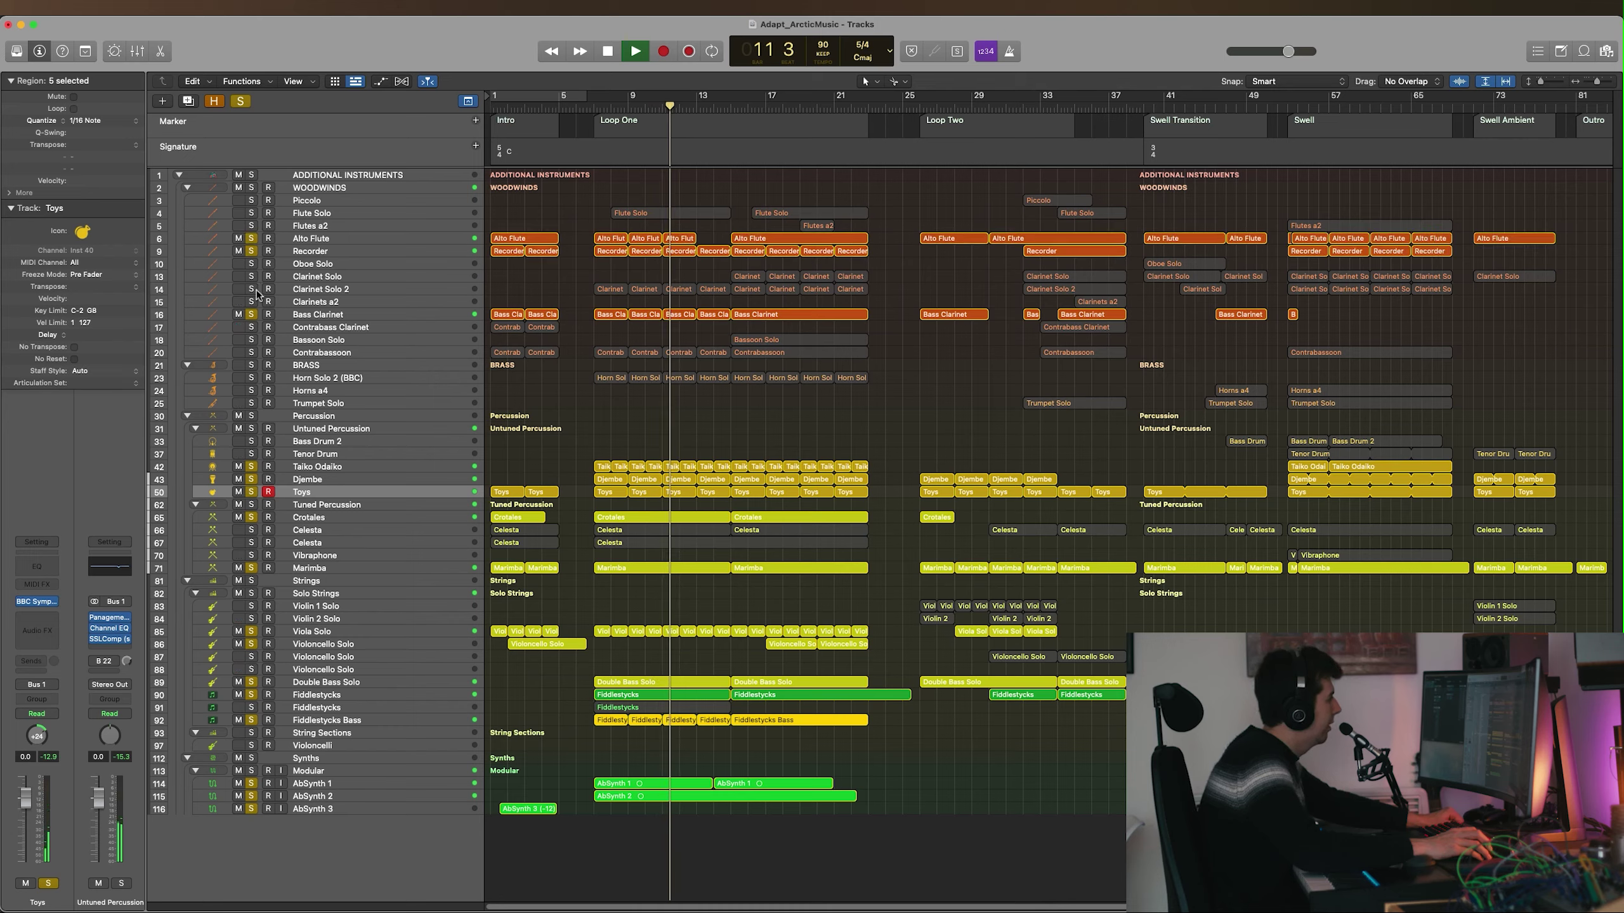
click(252, 289)
click(252, 276)
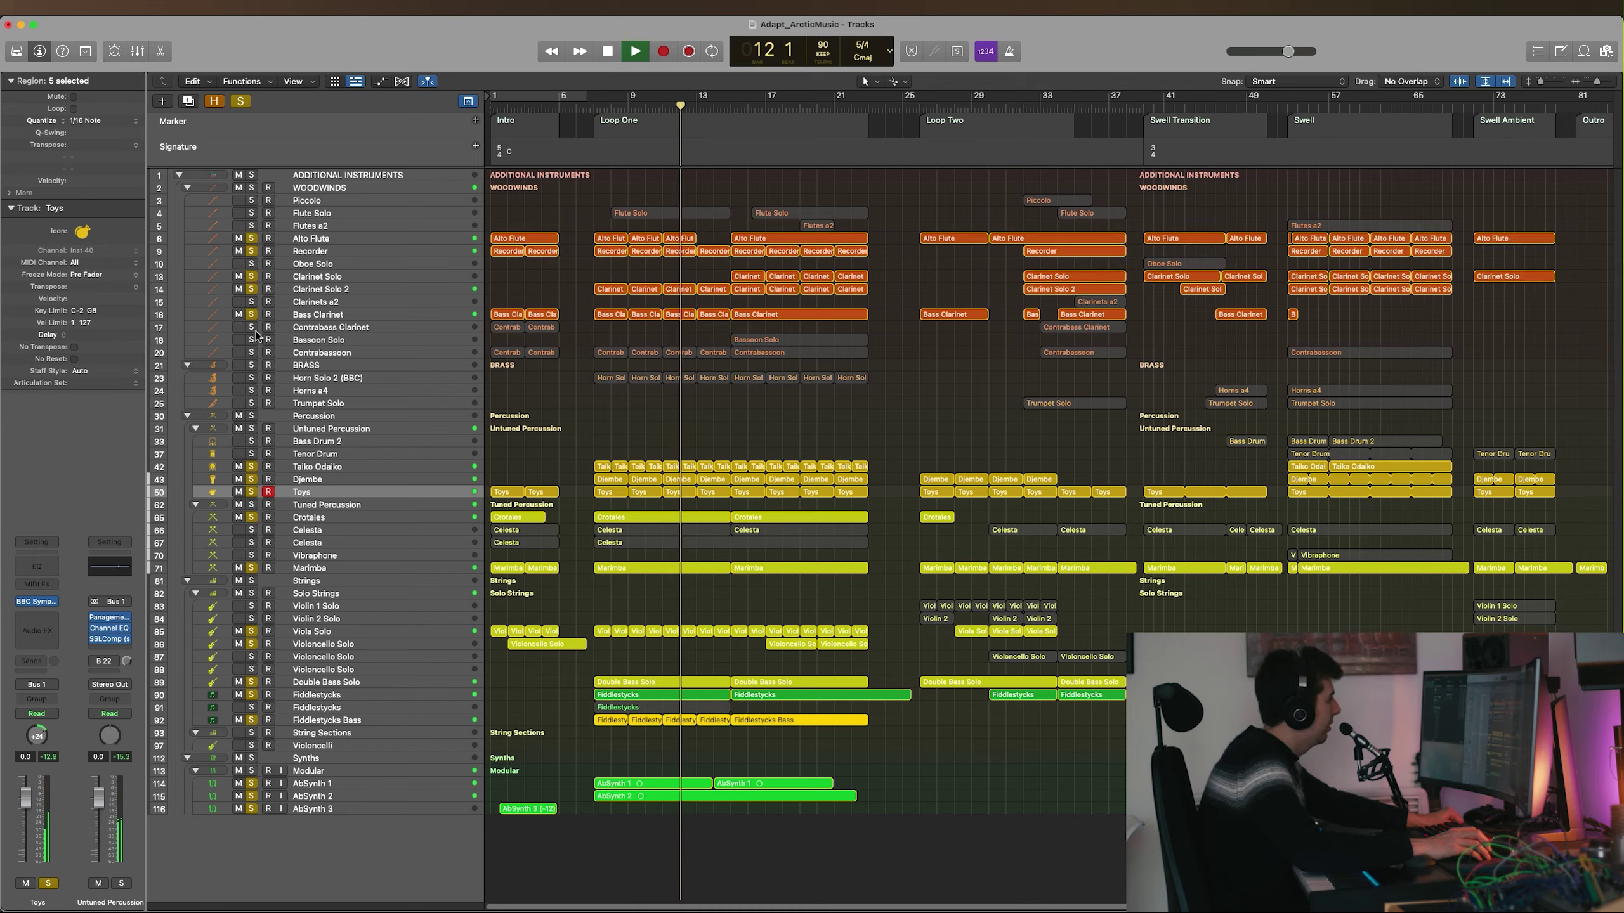
click(252, 353)
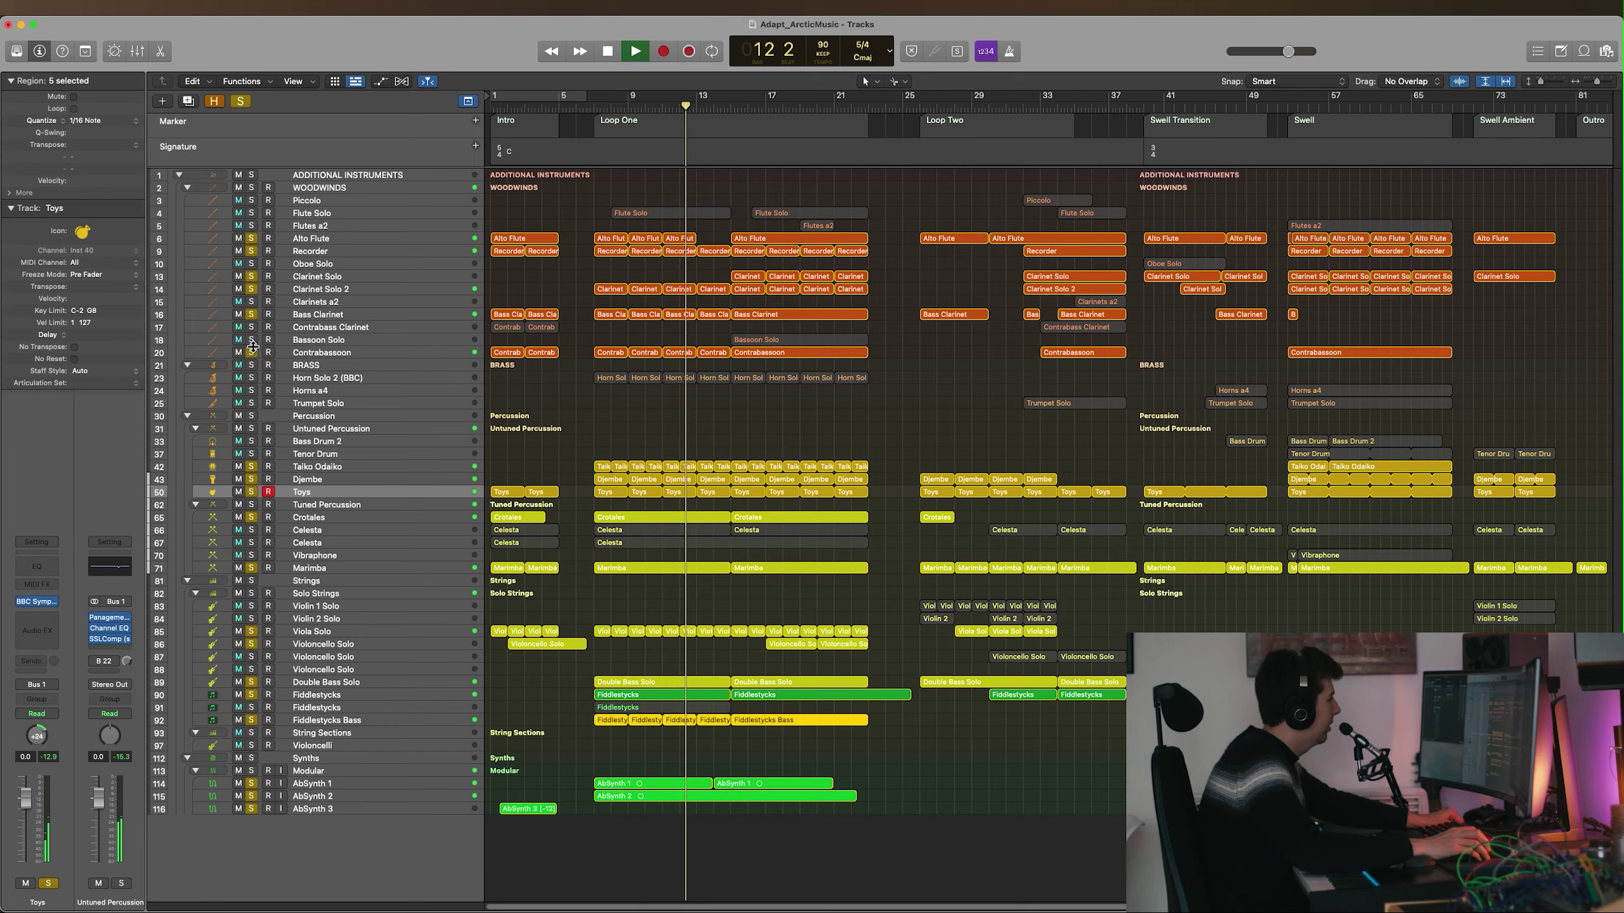
click(251, 378)
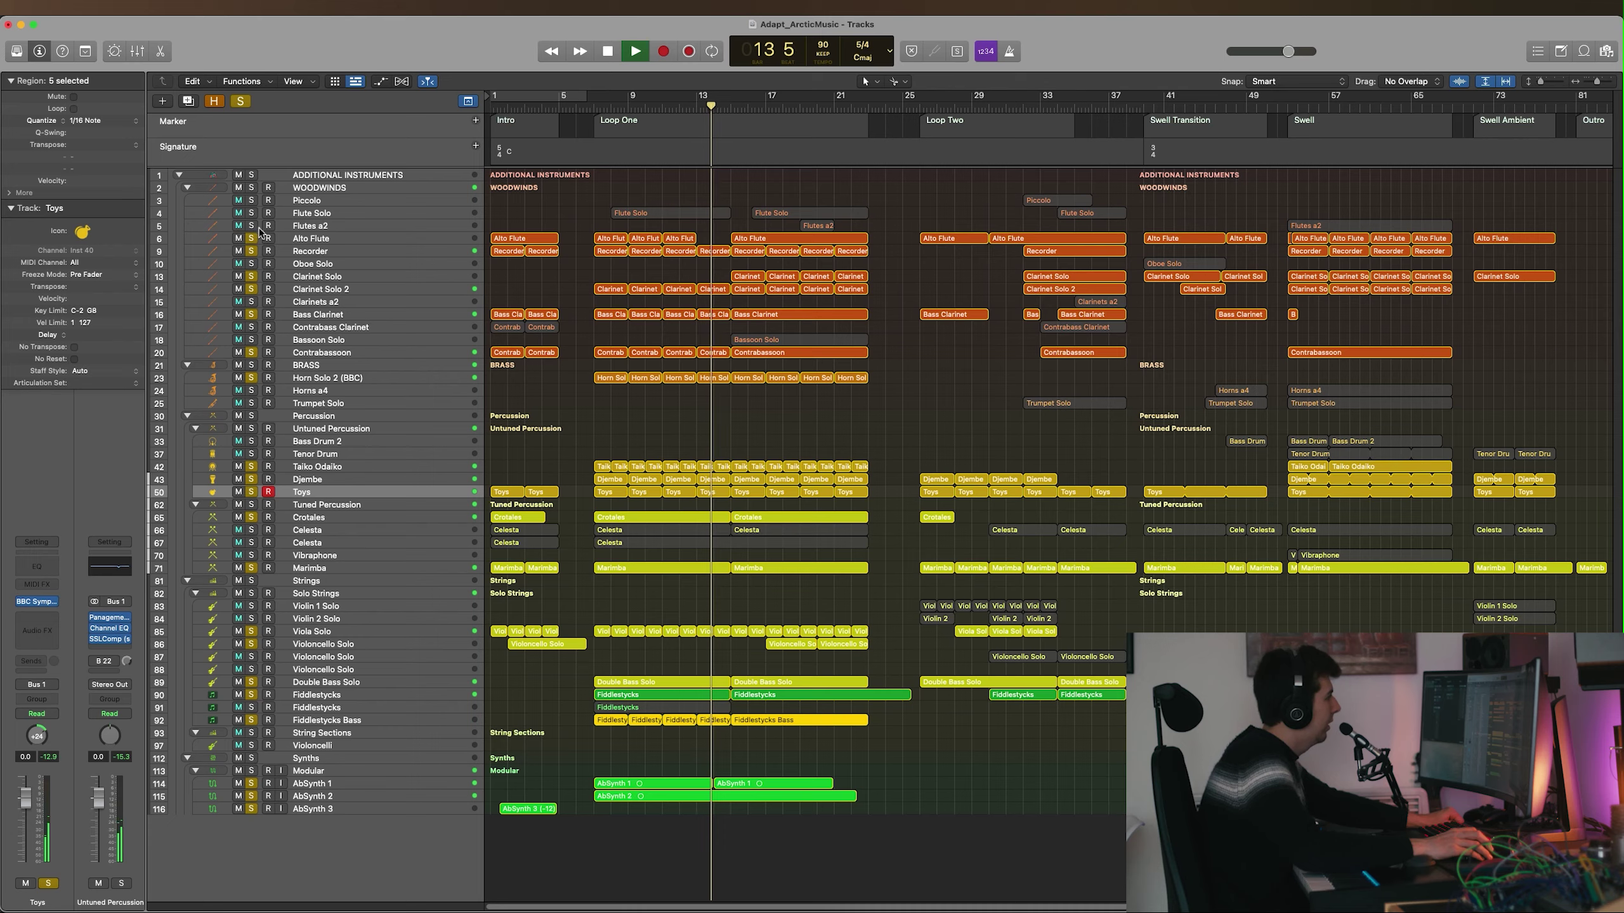
click(252, 340)
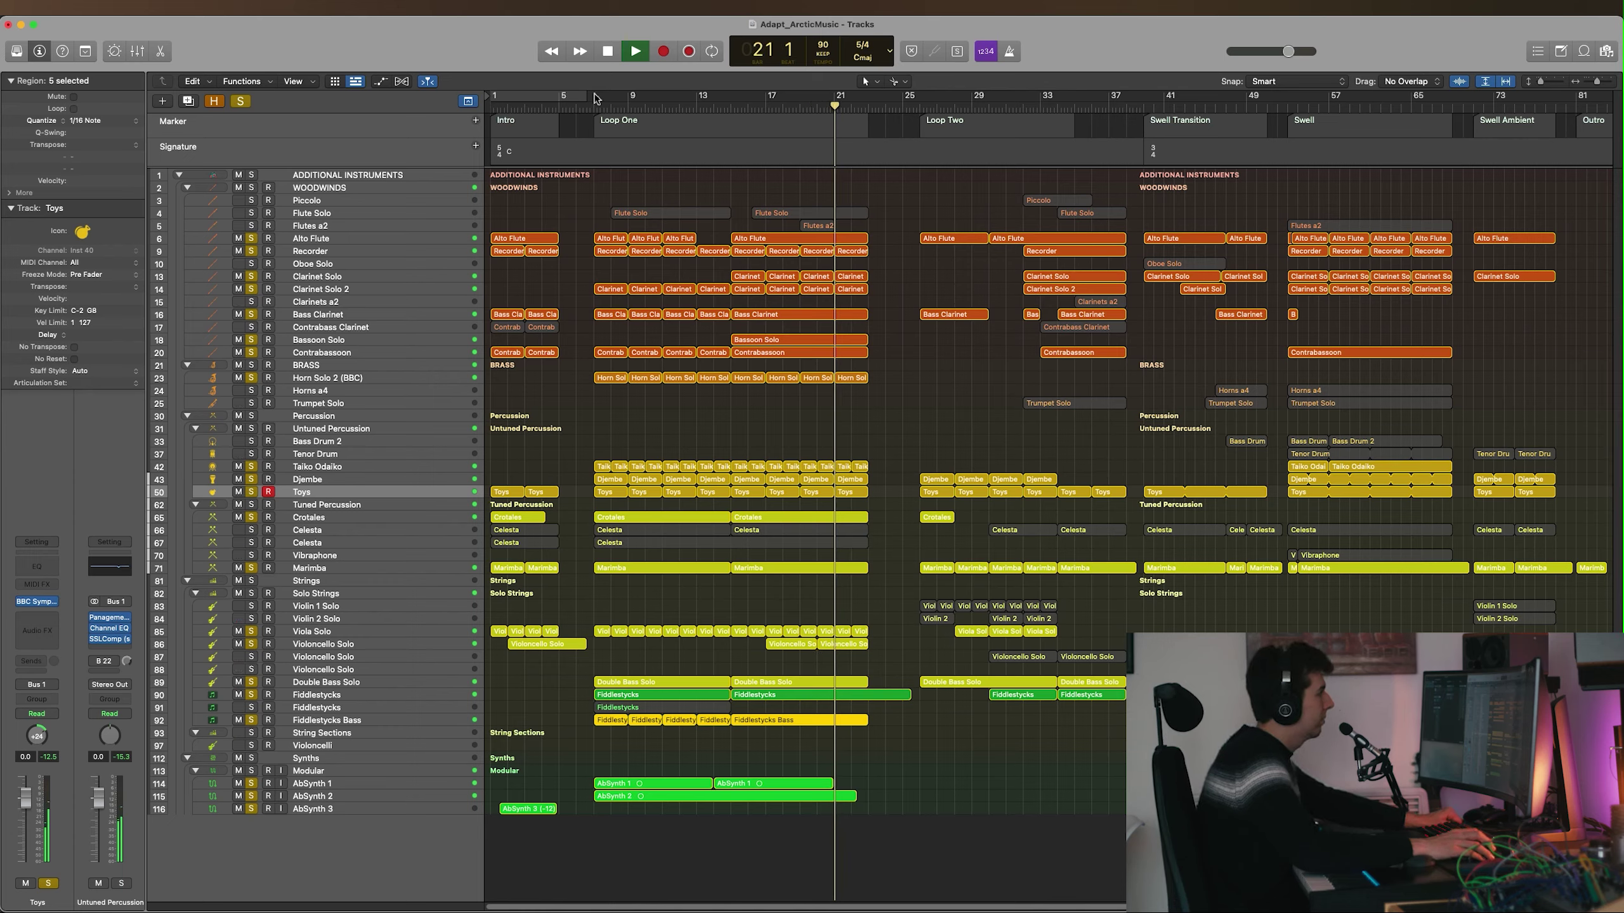
drag(594, 104, 867, 106)
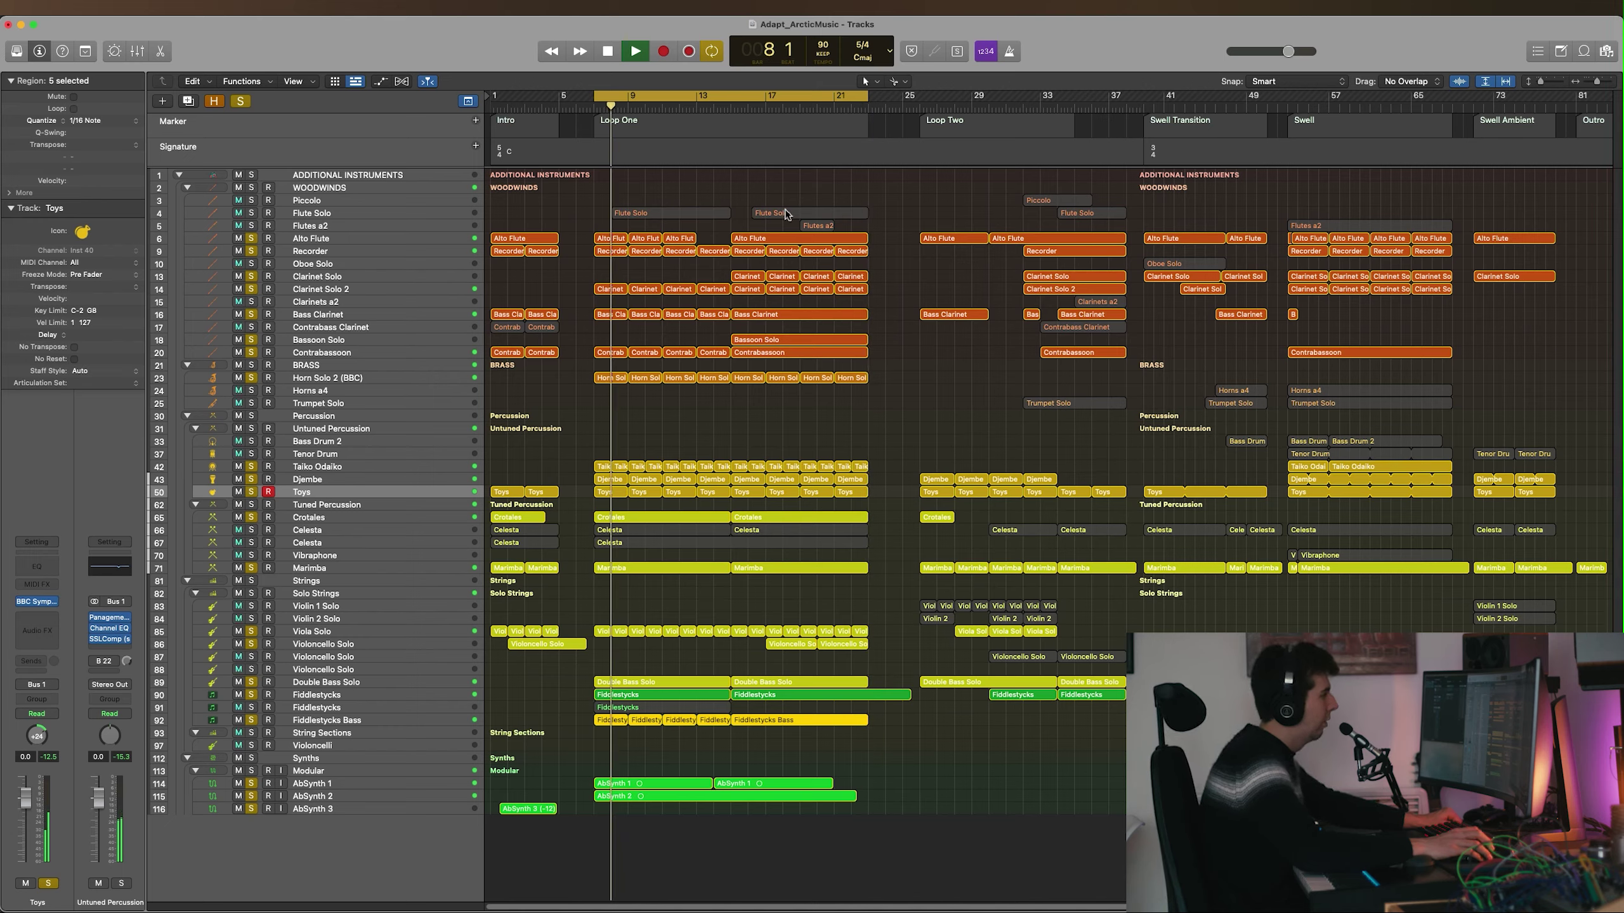
Unsolo the woodwind and brass layers and stop playback.
drag(251, 238, 257, 381)
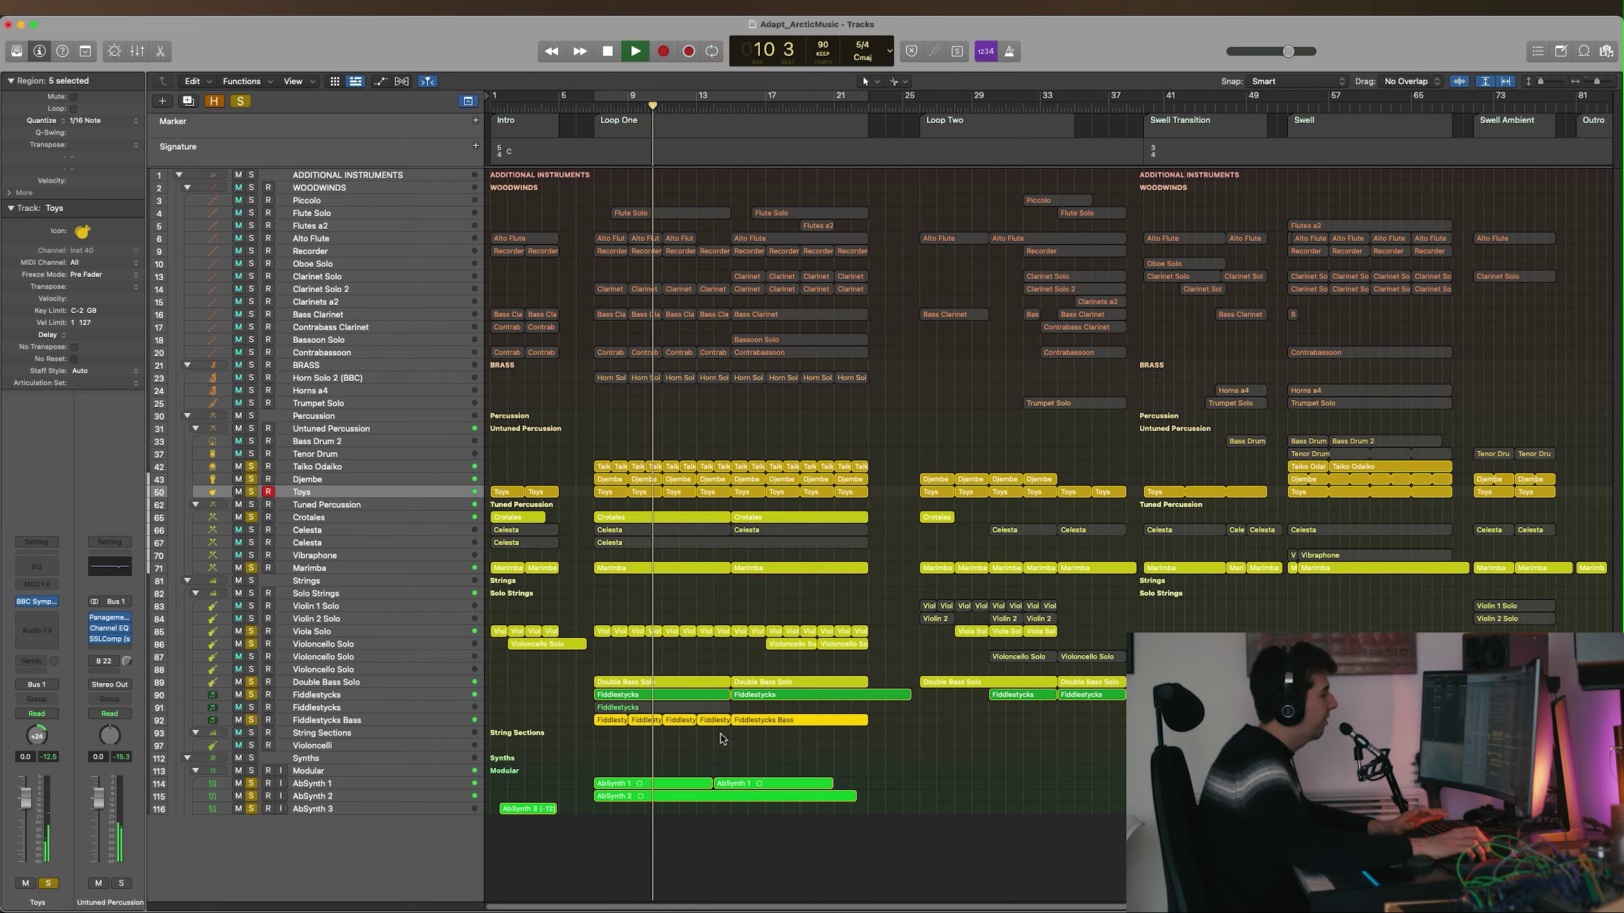
key(c)
key(space)
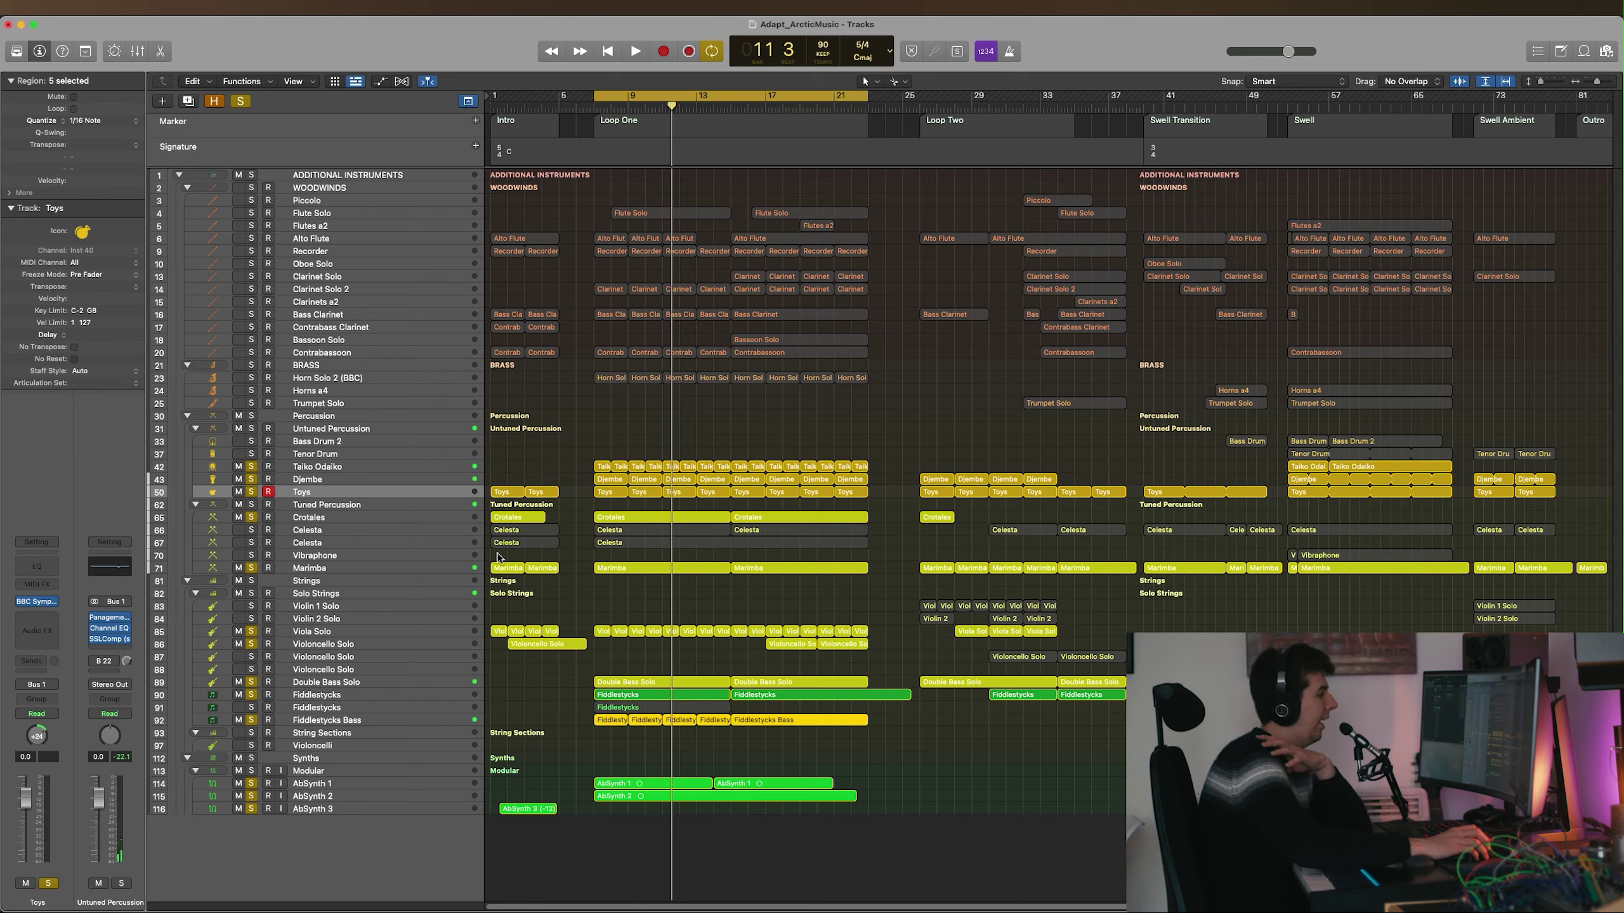
Unsolo the Toys, Djembe and Taiko Odaiko tracks.
click(252, 493)
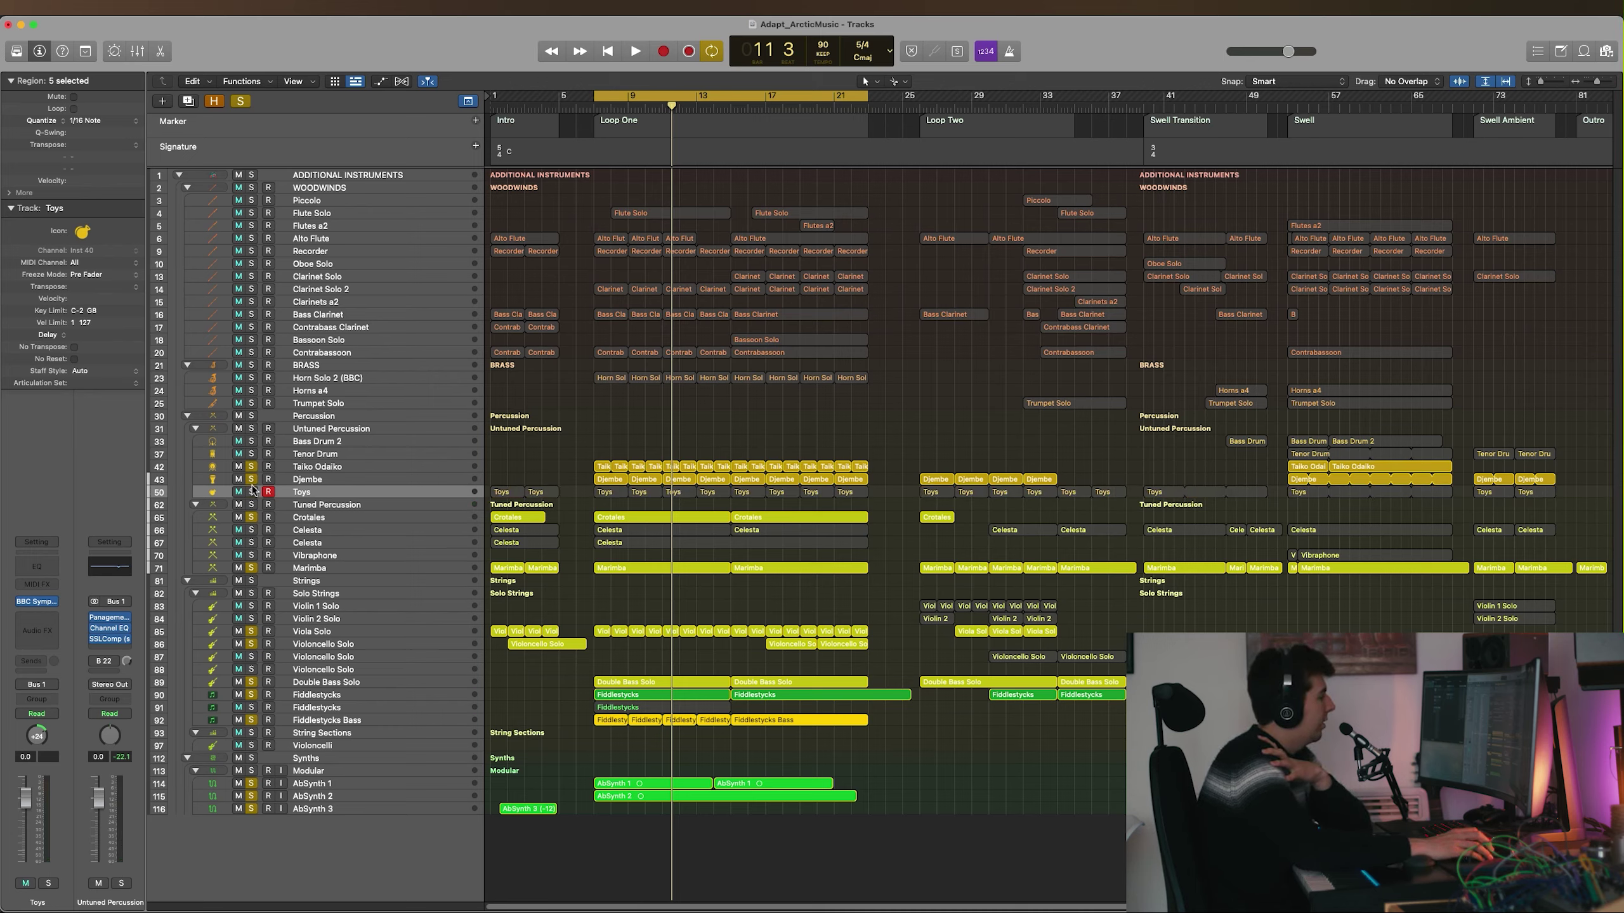
click(252, 492)
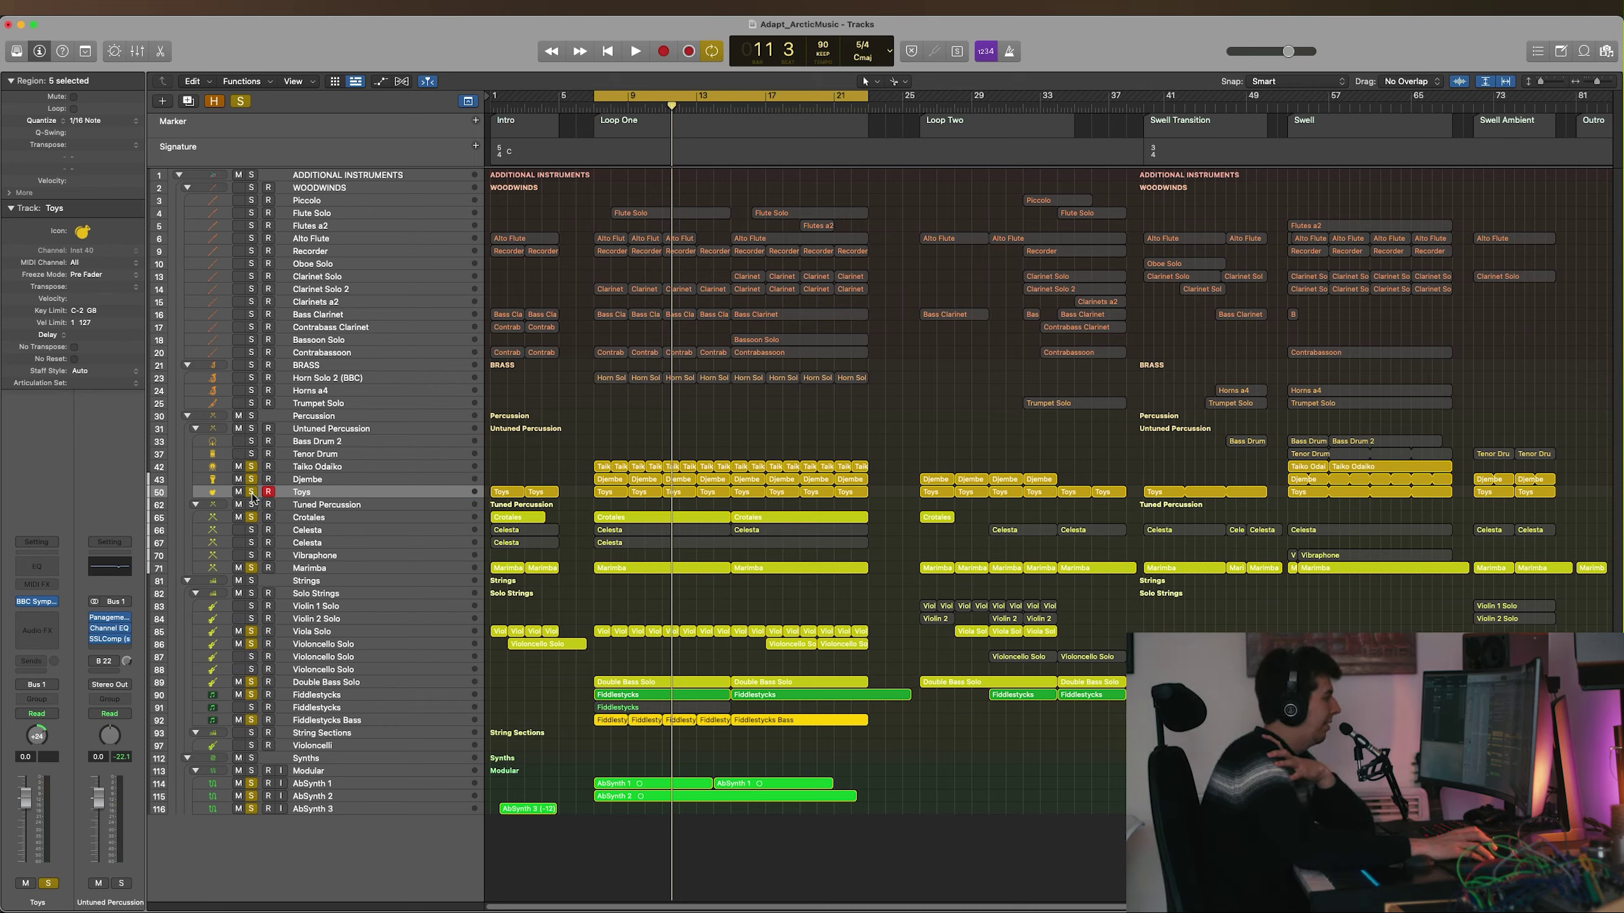
drag(252, 493, 253, 467)
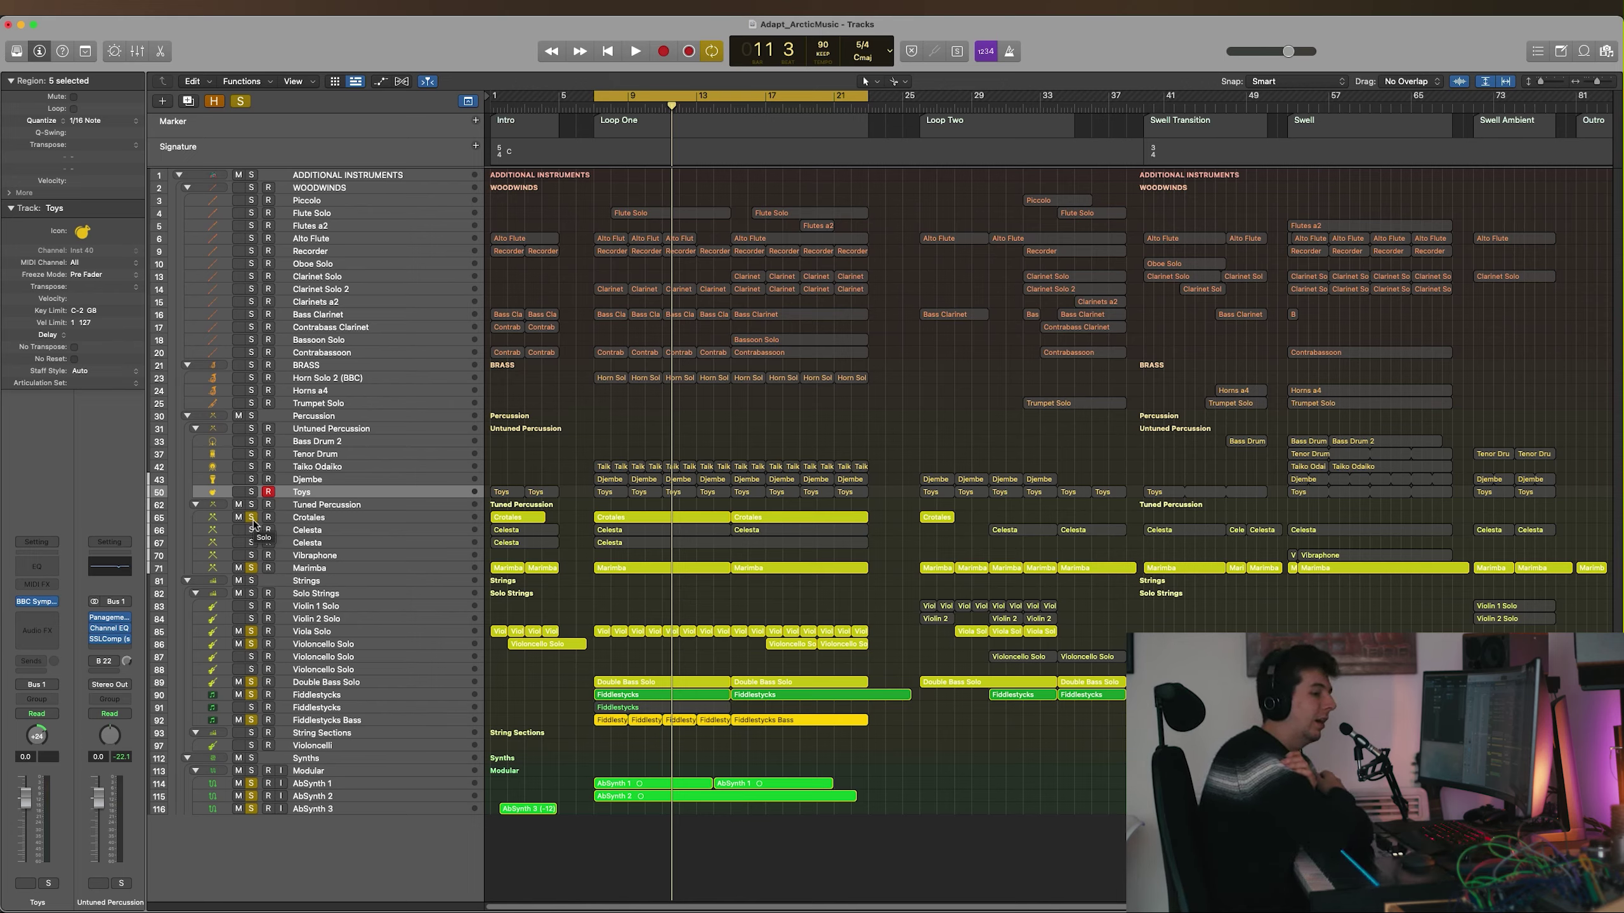
Toggle the Marimba solo, then solo Contrabassoon, Bass Clarinet and Contrabass Clarinet.
click(251, 567)
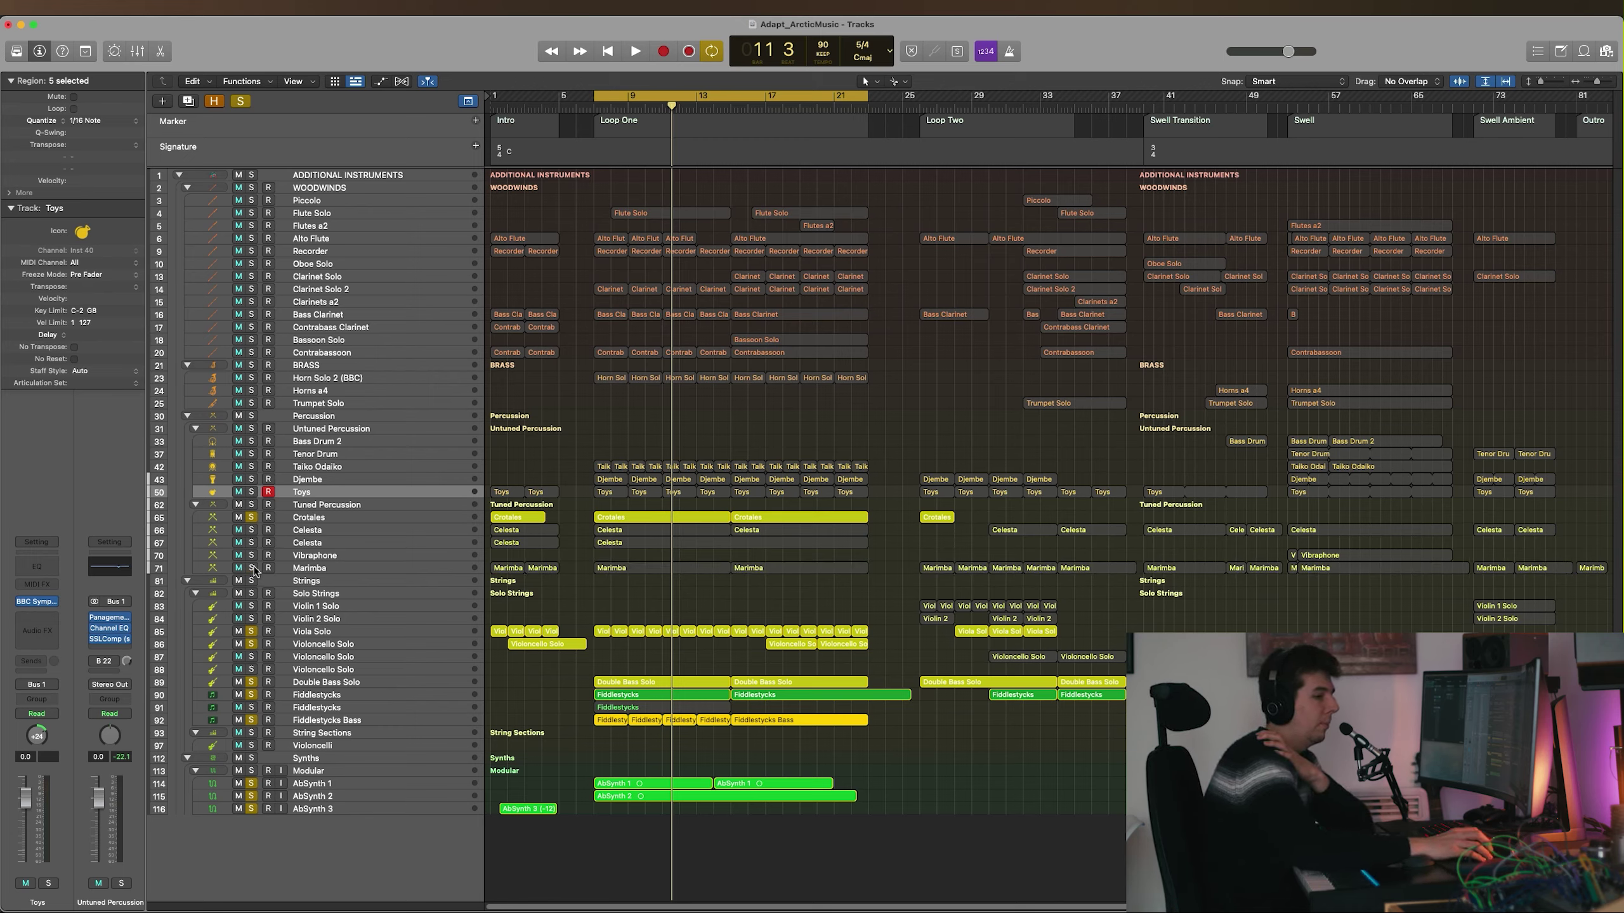
click(249, 568)
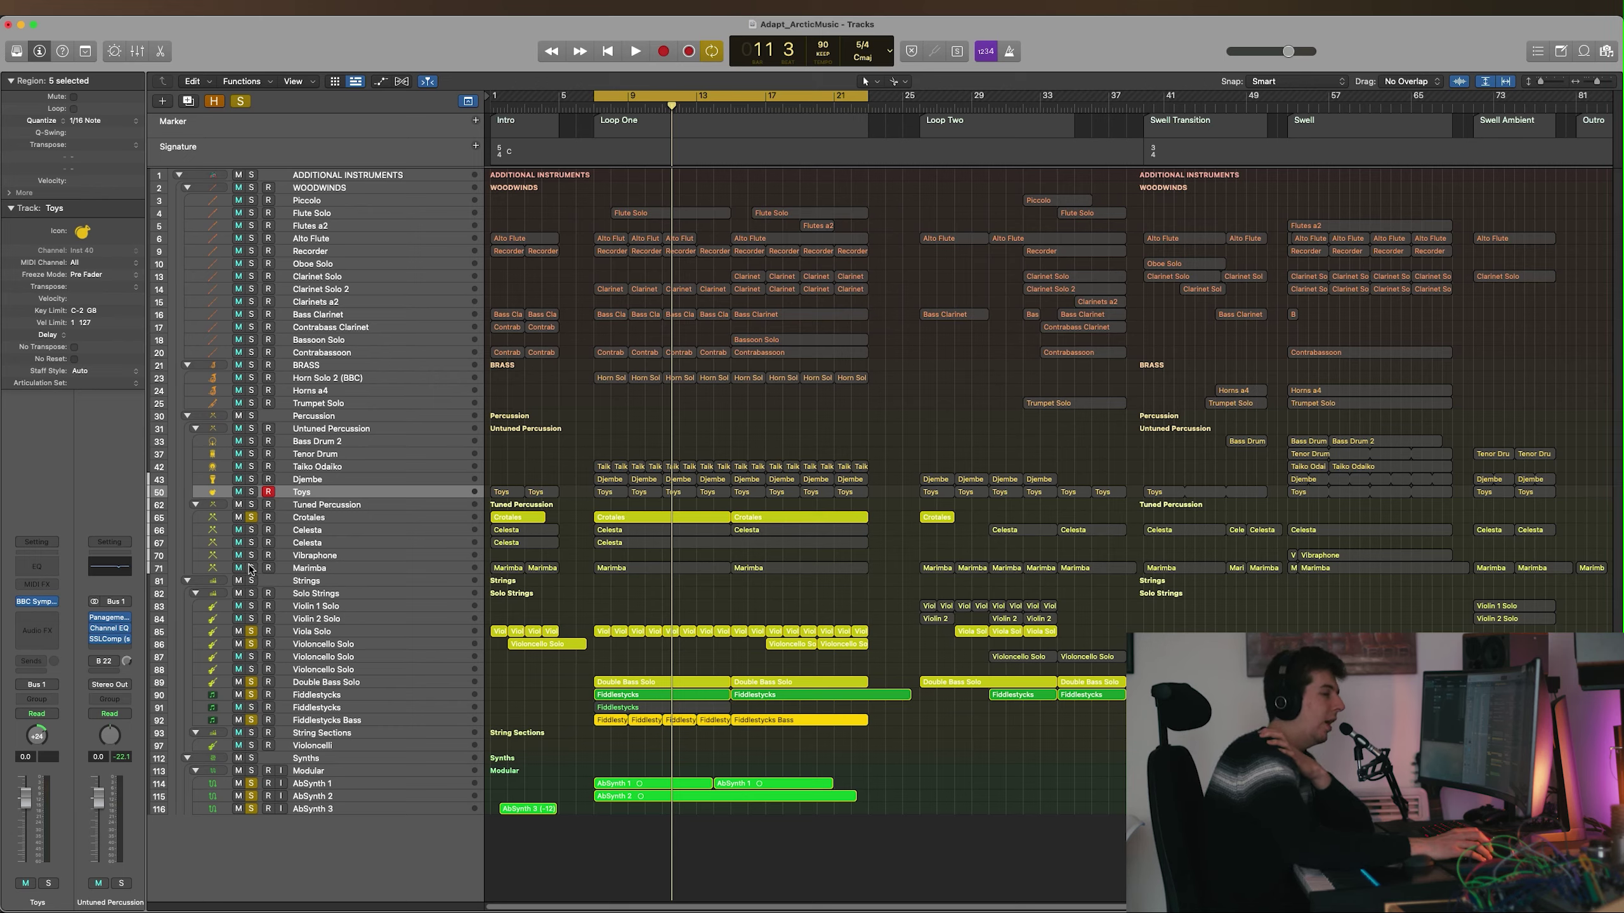
click(249, 568)
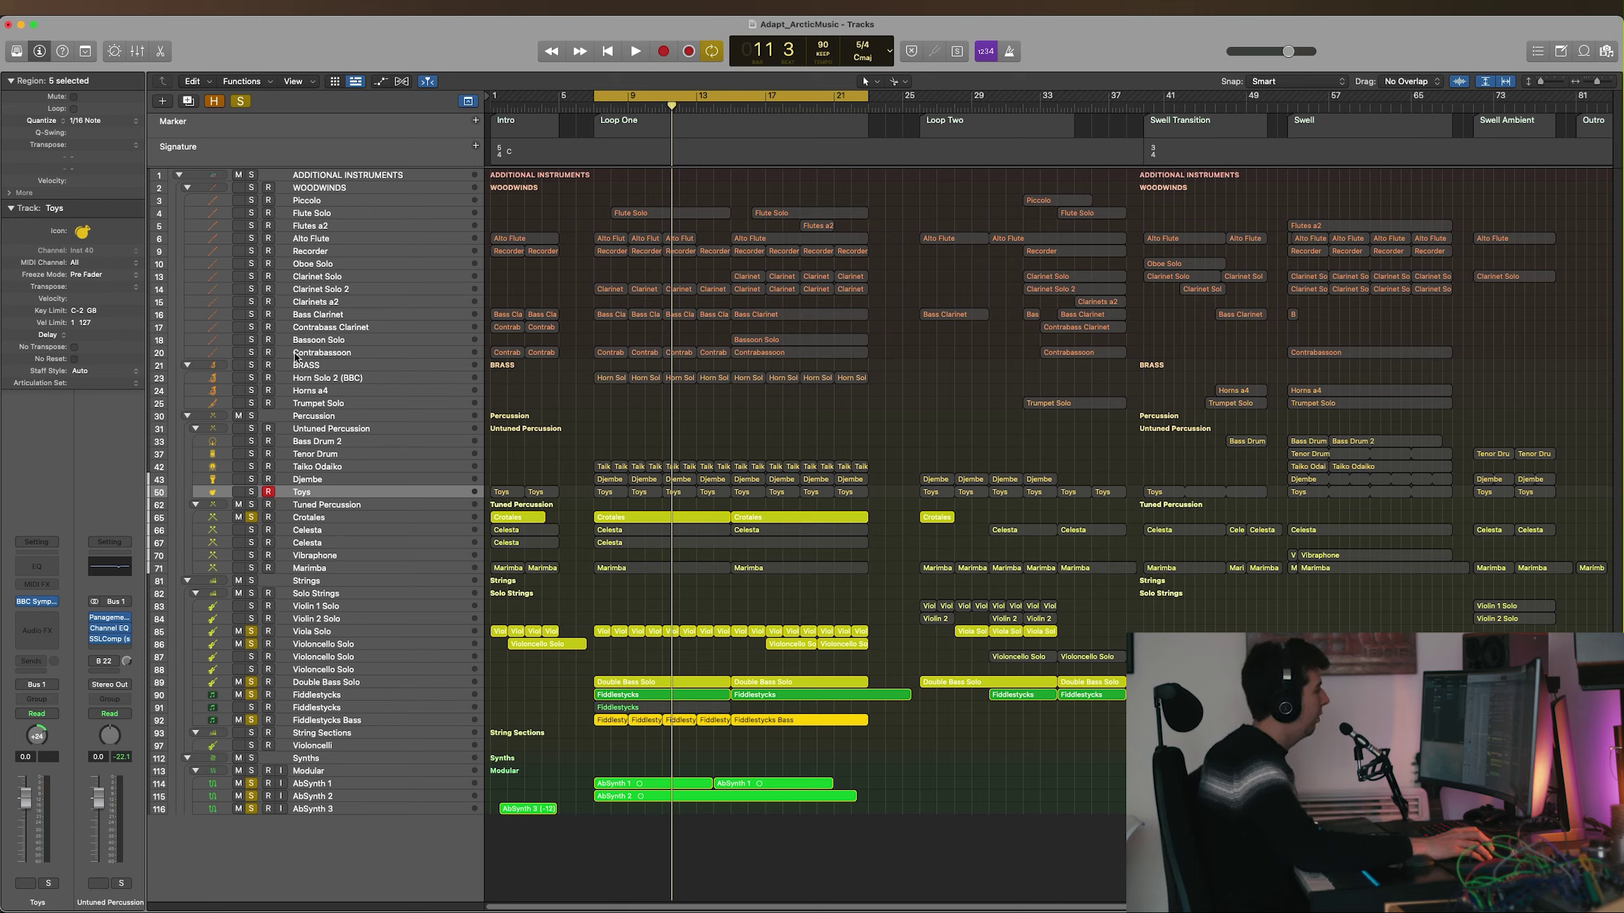
click(252, 353)
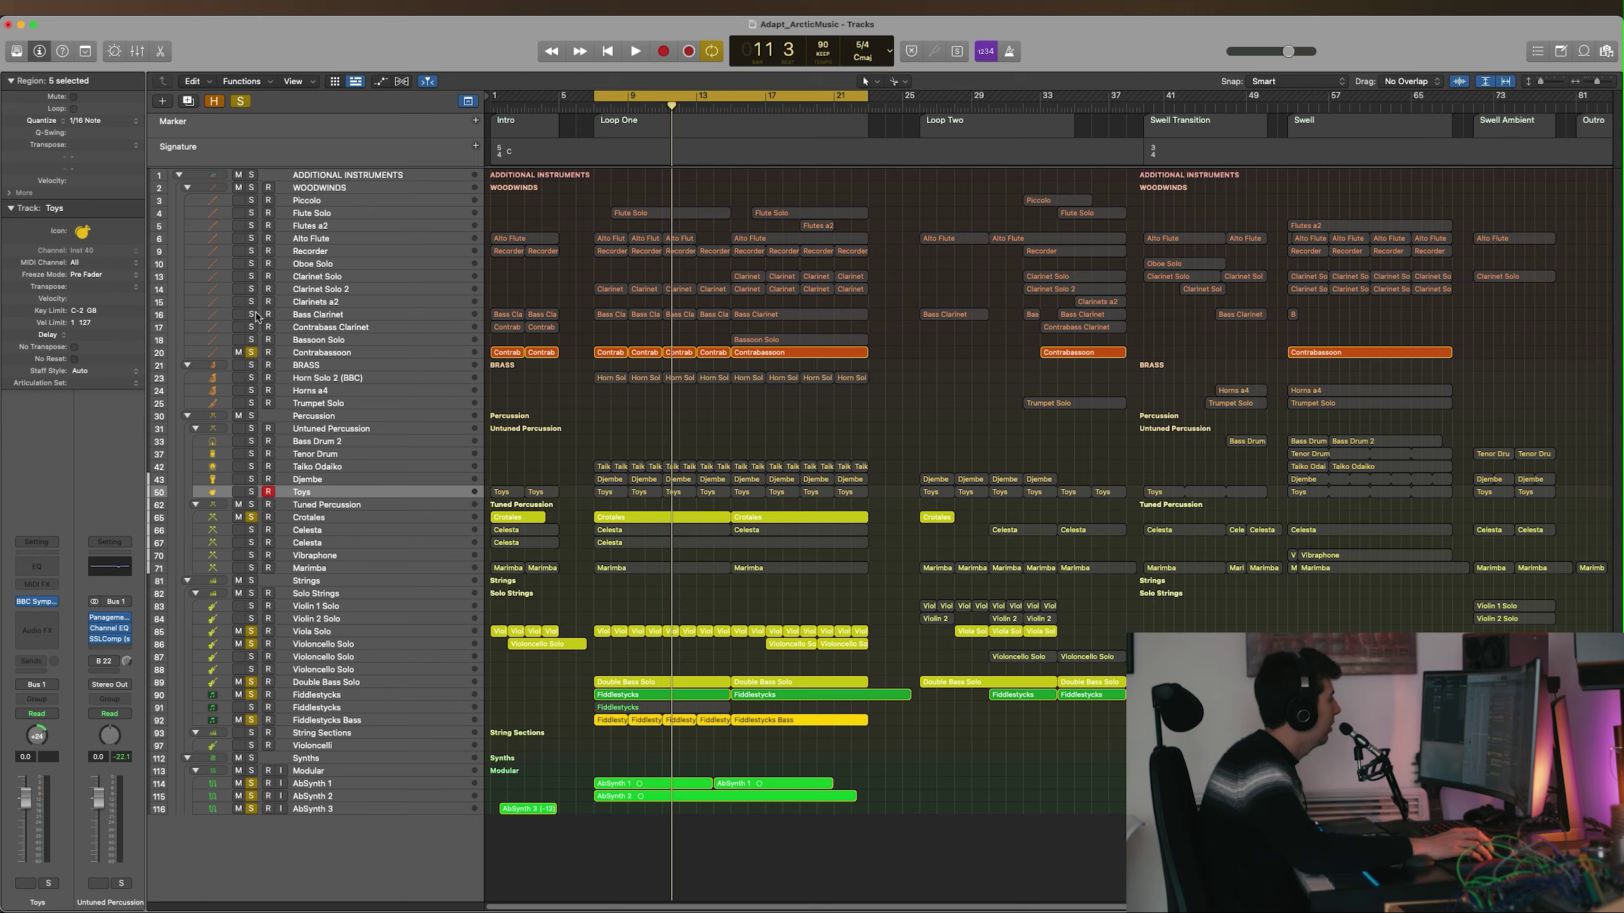
click(252, 315)
click(253, 328)
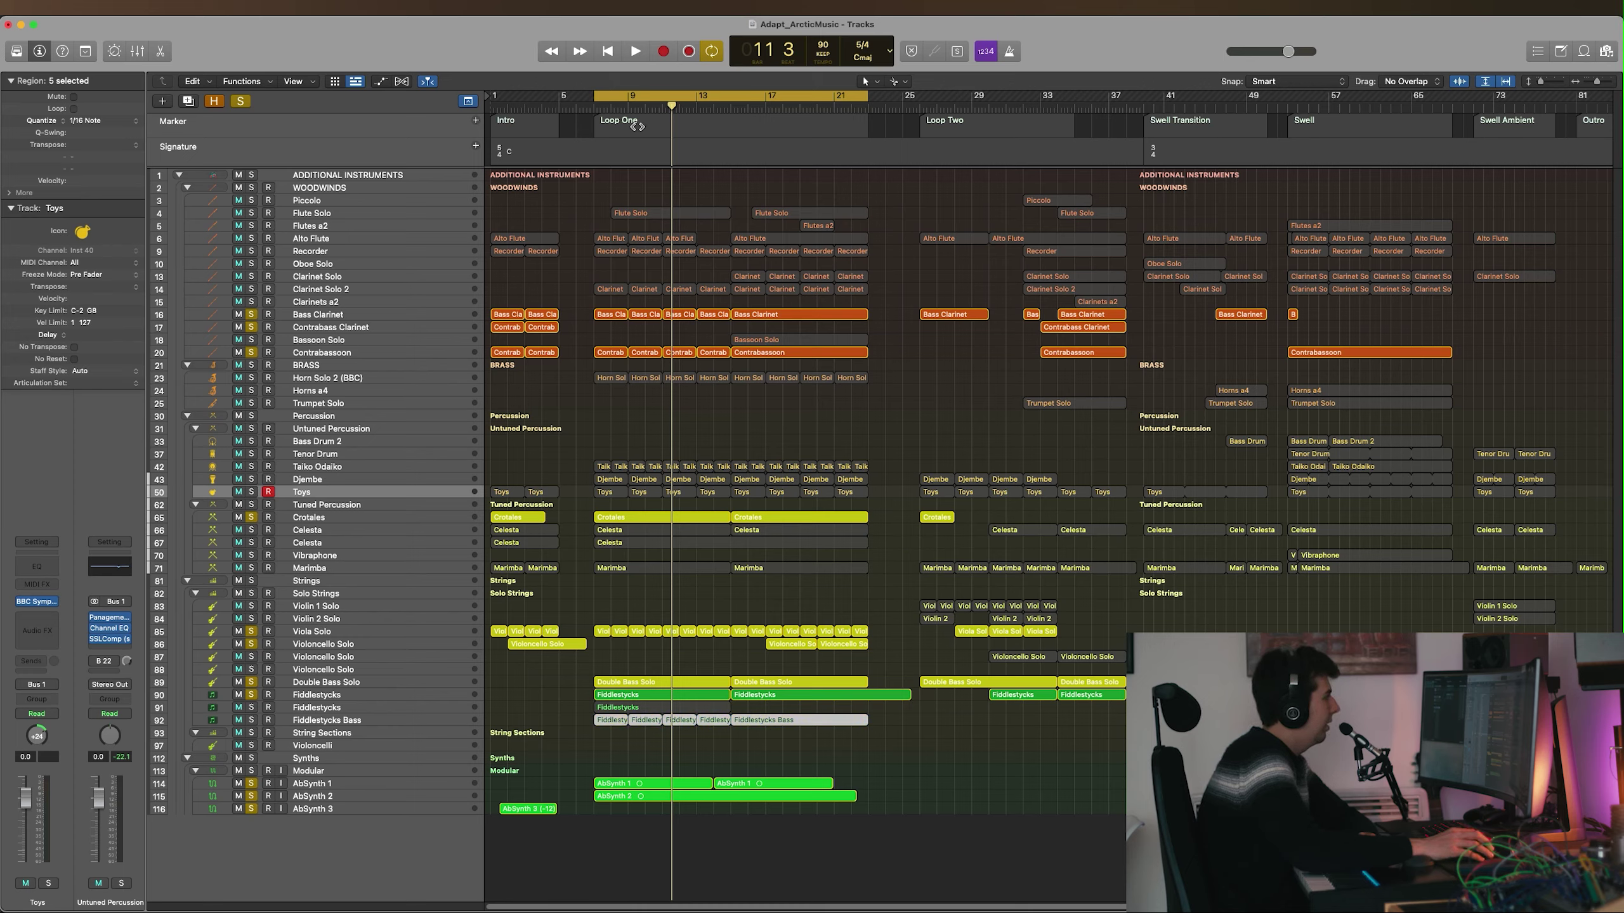
Play from the start of Loop One and unsolo Violoncello Solo.
click(596, 110)
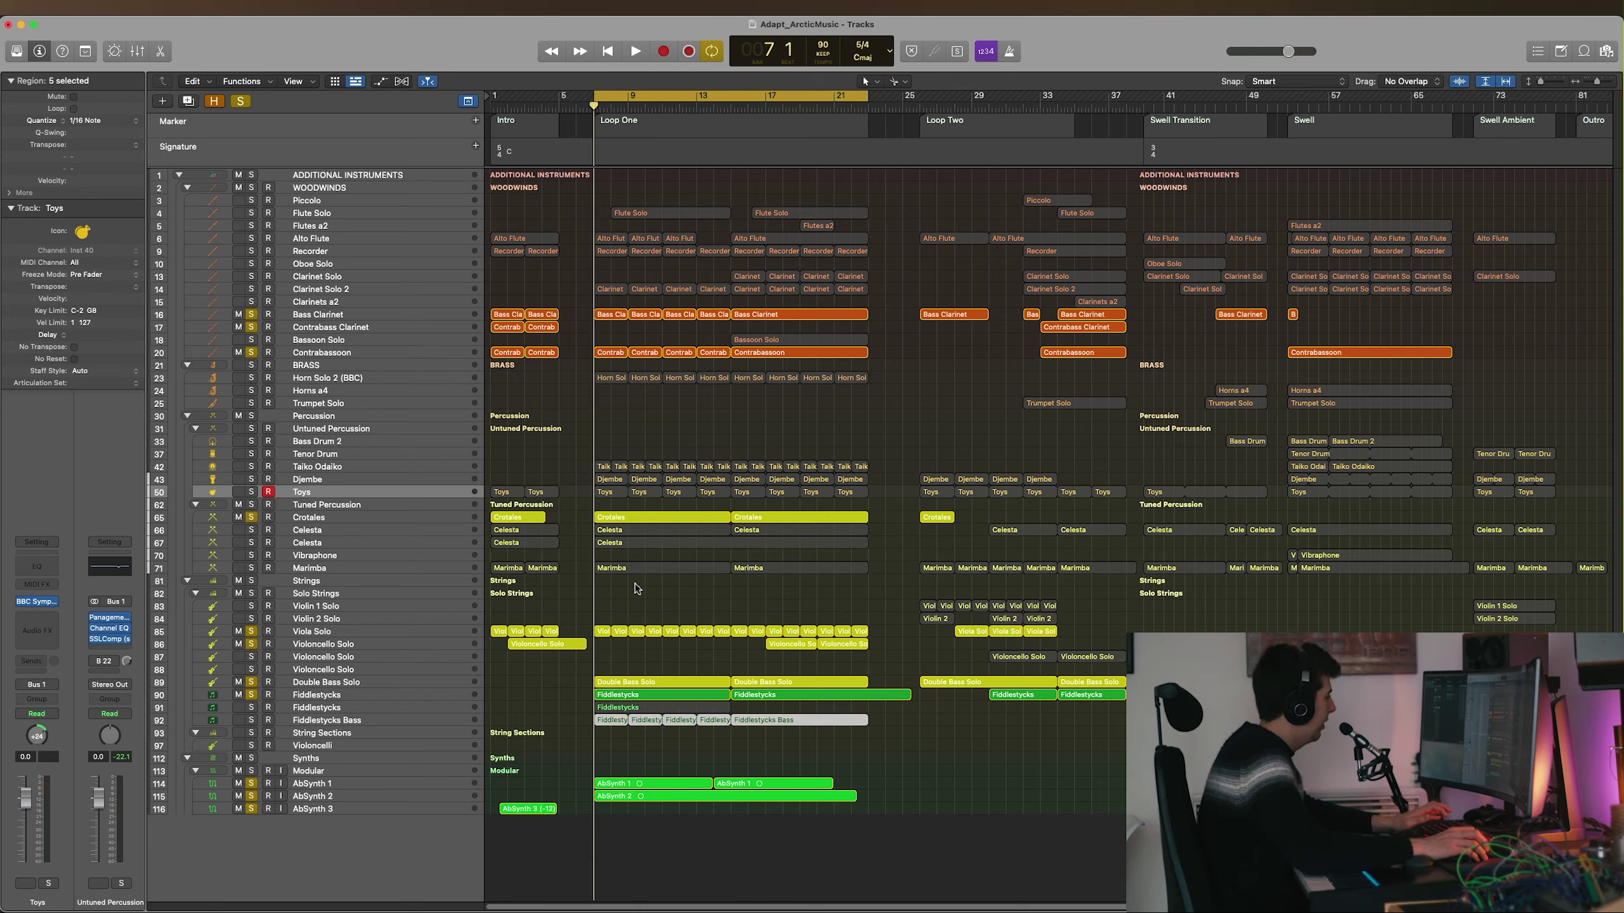
key(space)
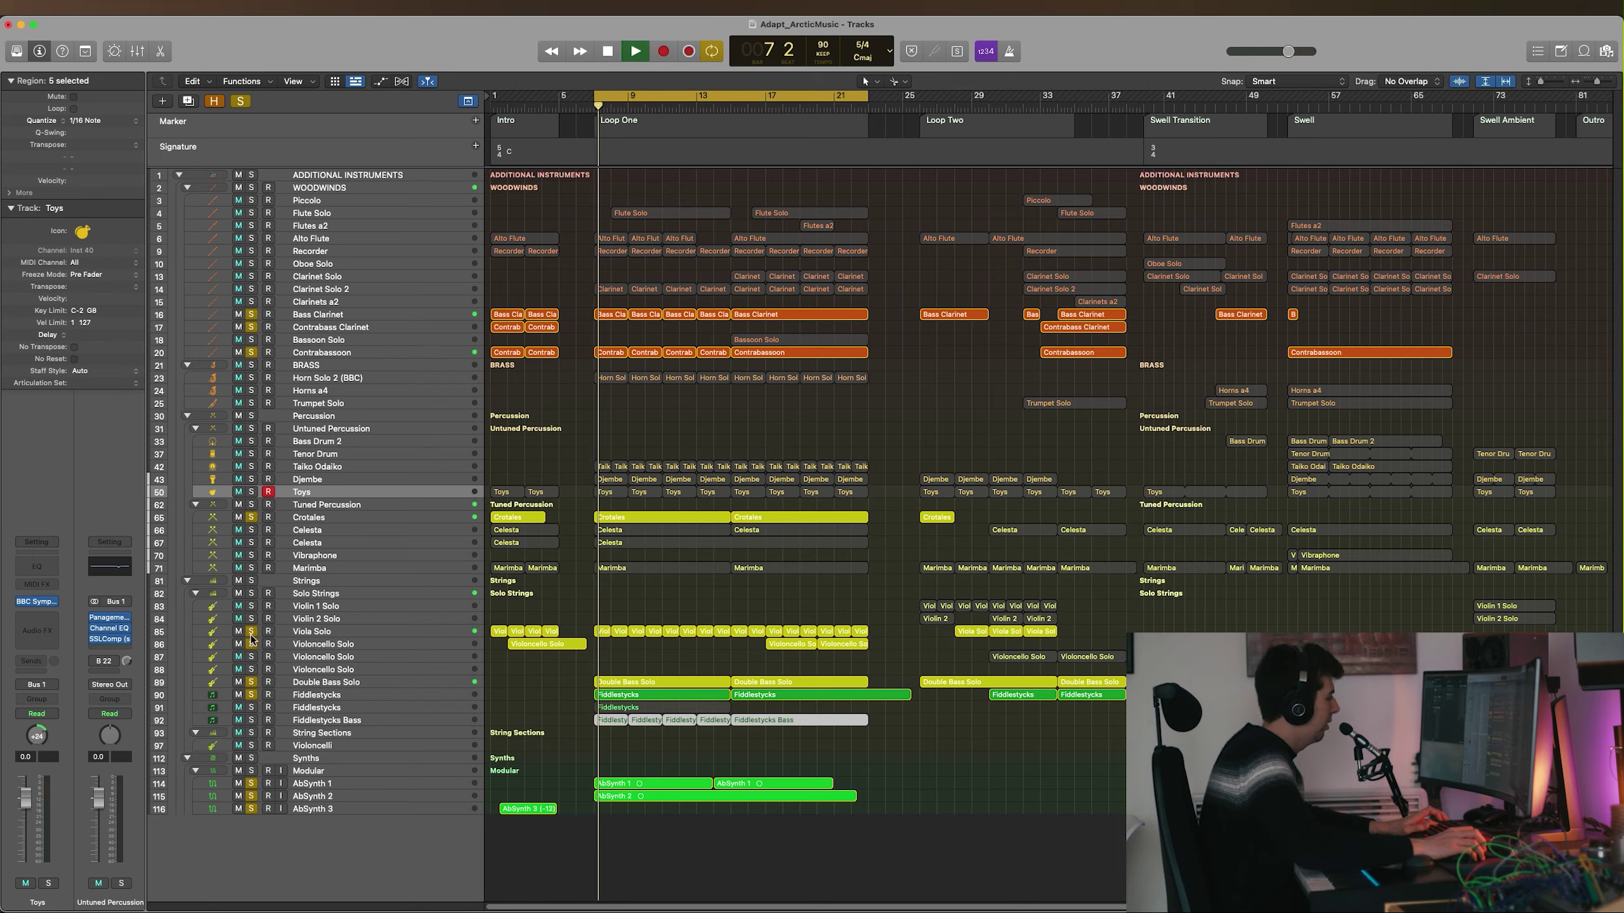
click(253, 644)
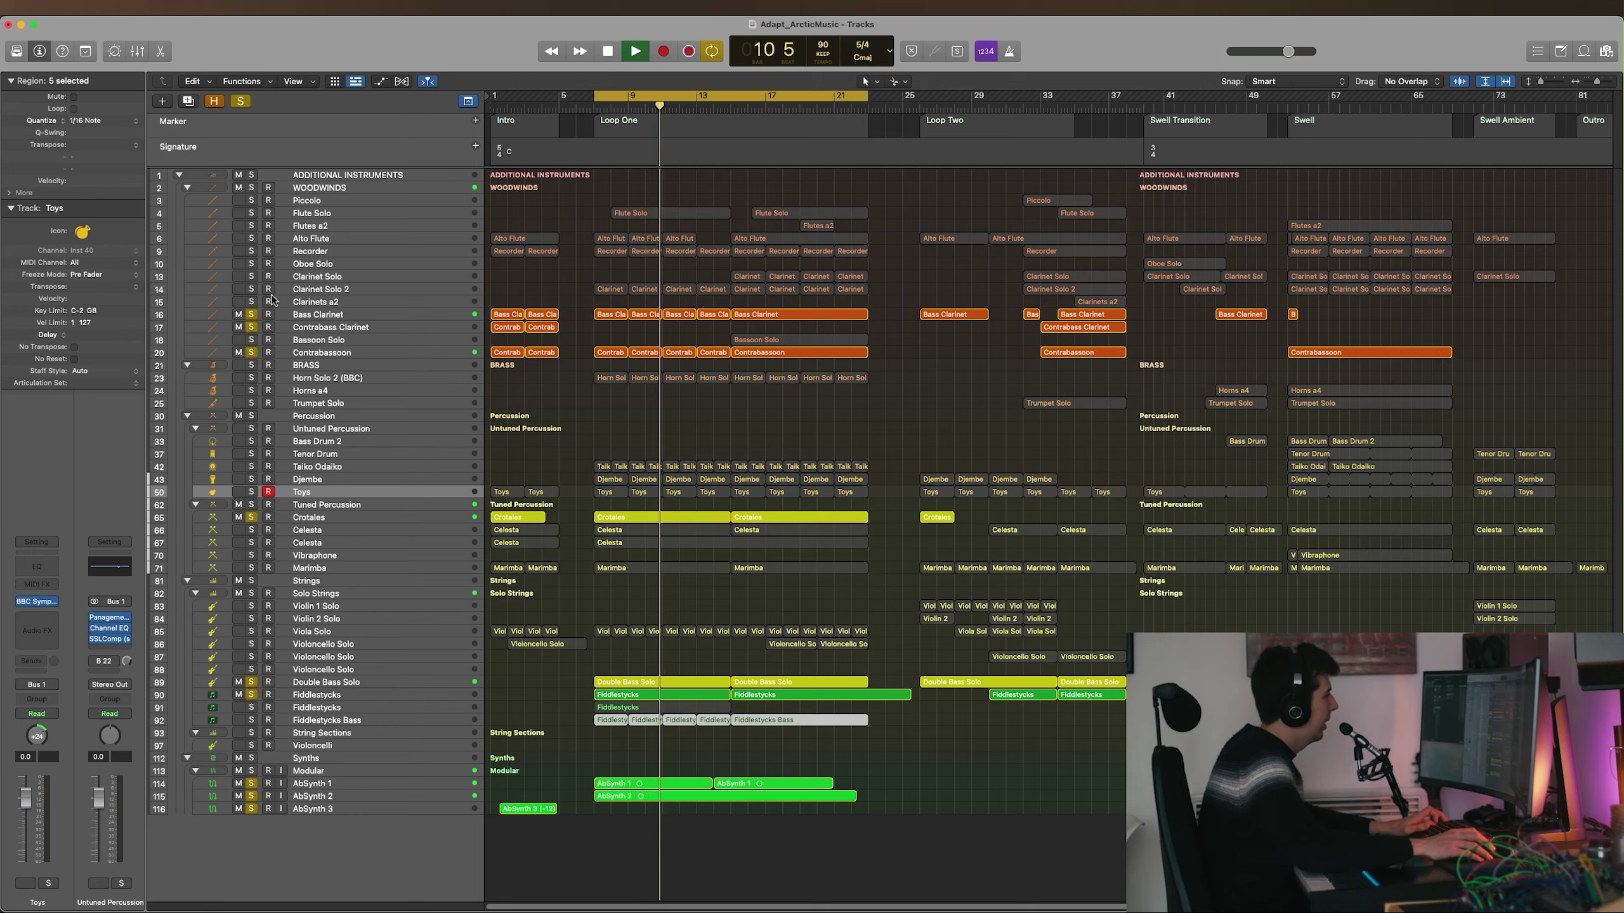
Solo the flute, recorder, oboe and clarinet tracks, plus Horn Solo 2 and Flute Solo.
drag(251, 229, 253, 298)
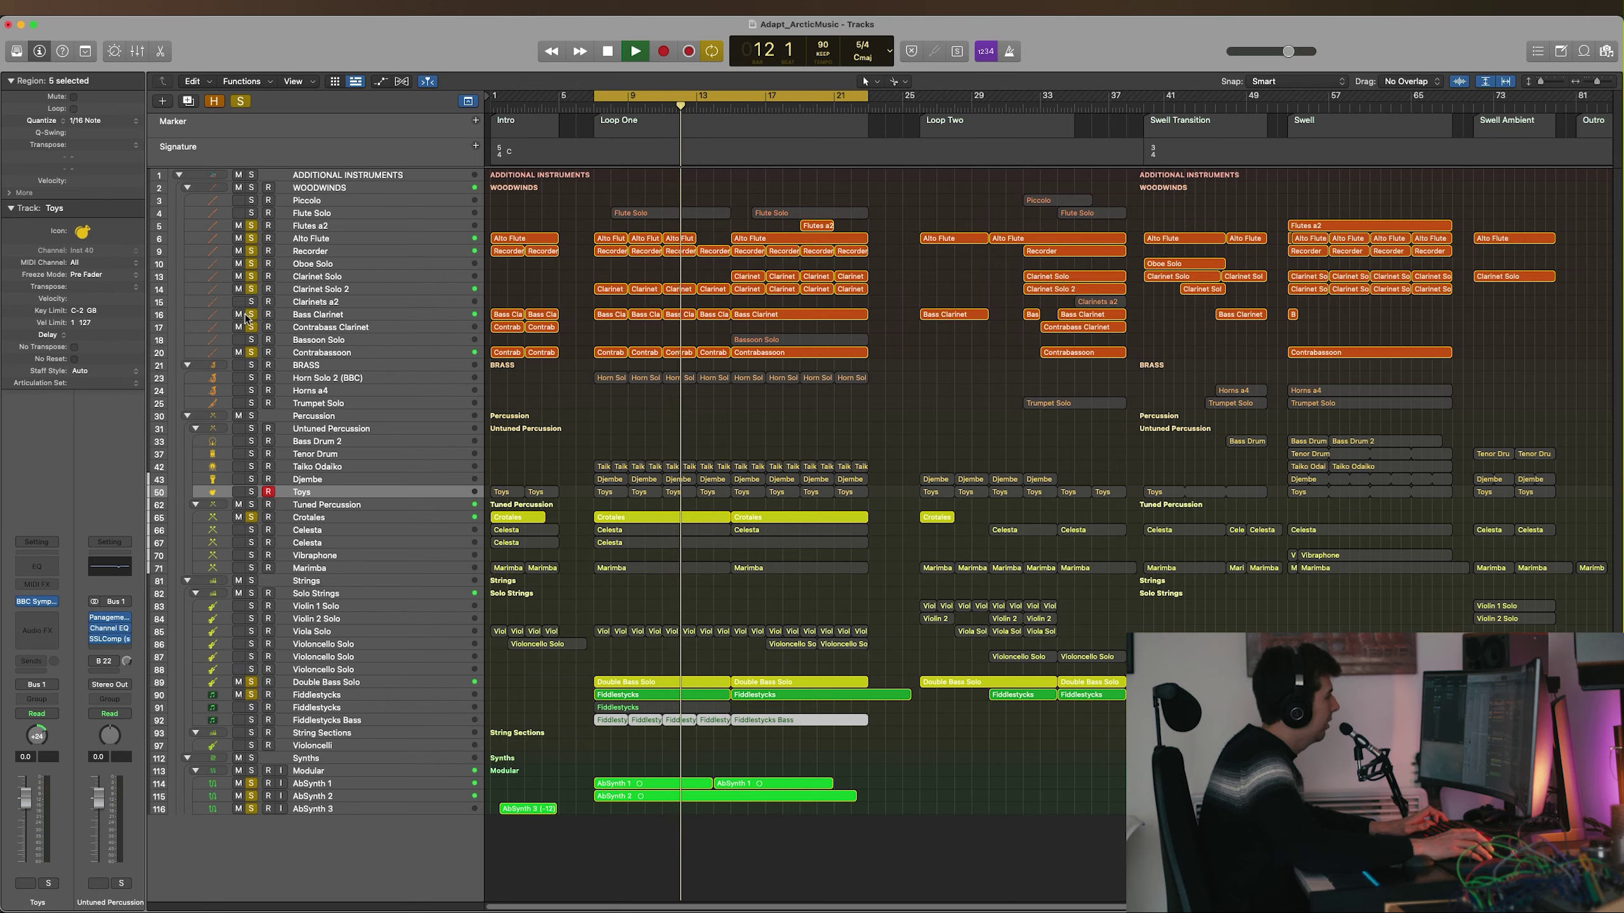
click(252, 378)
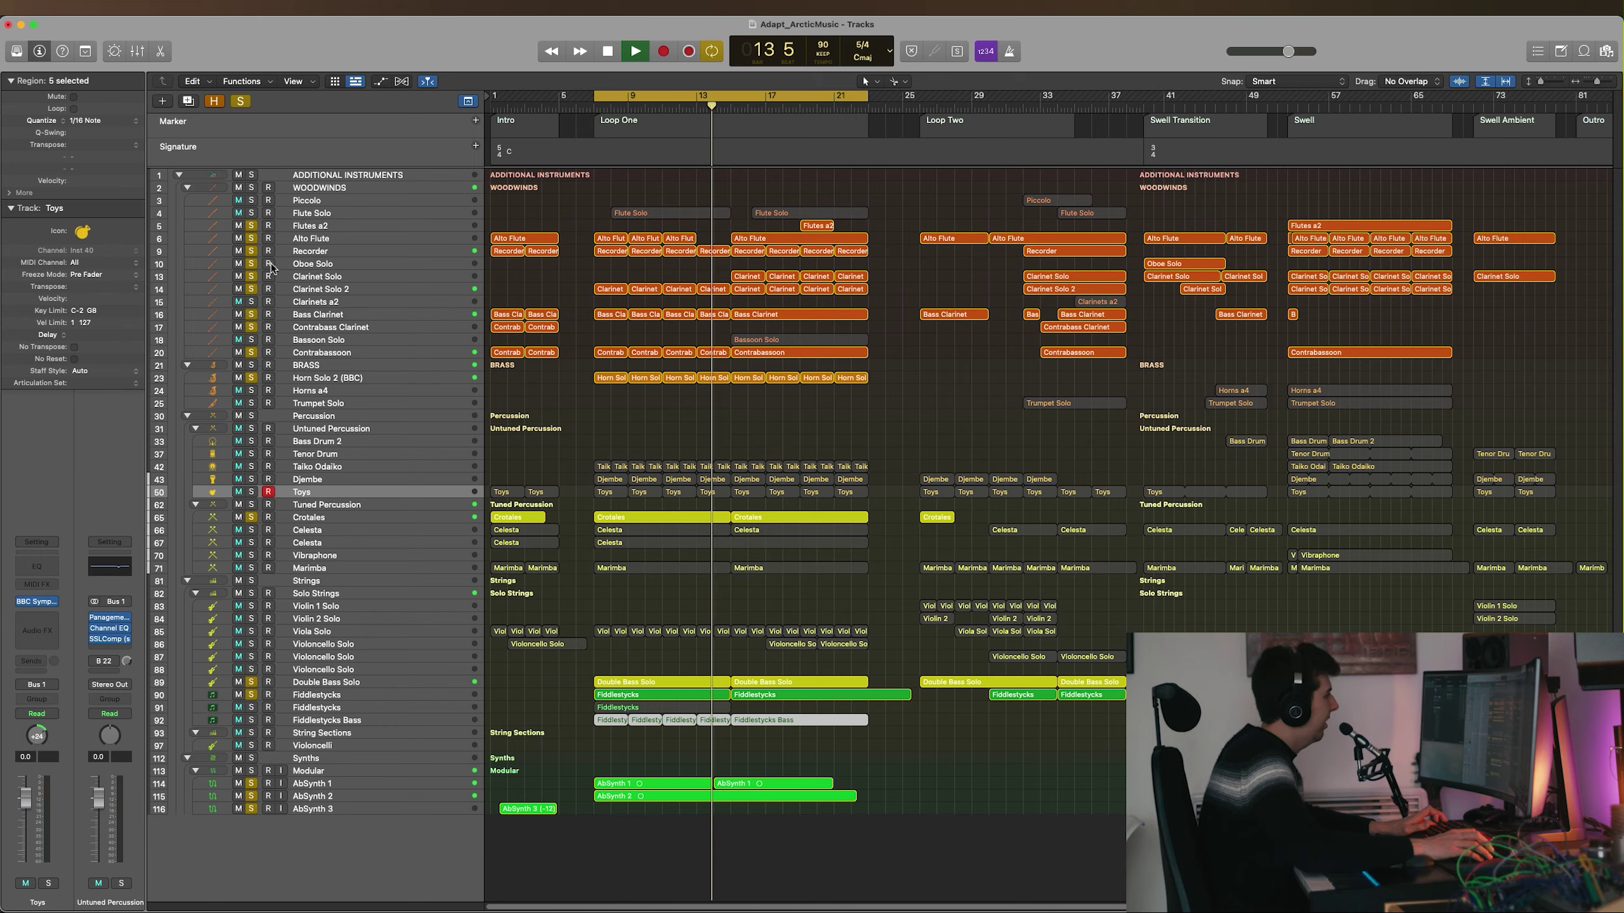
click(252, 213)
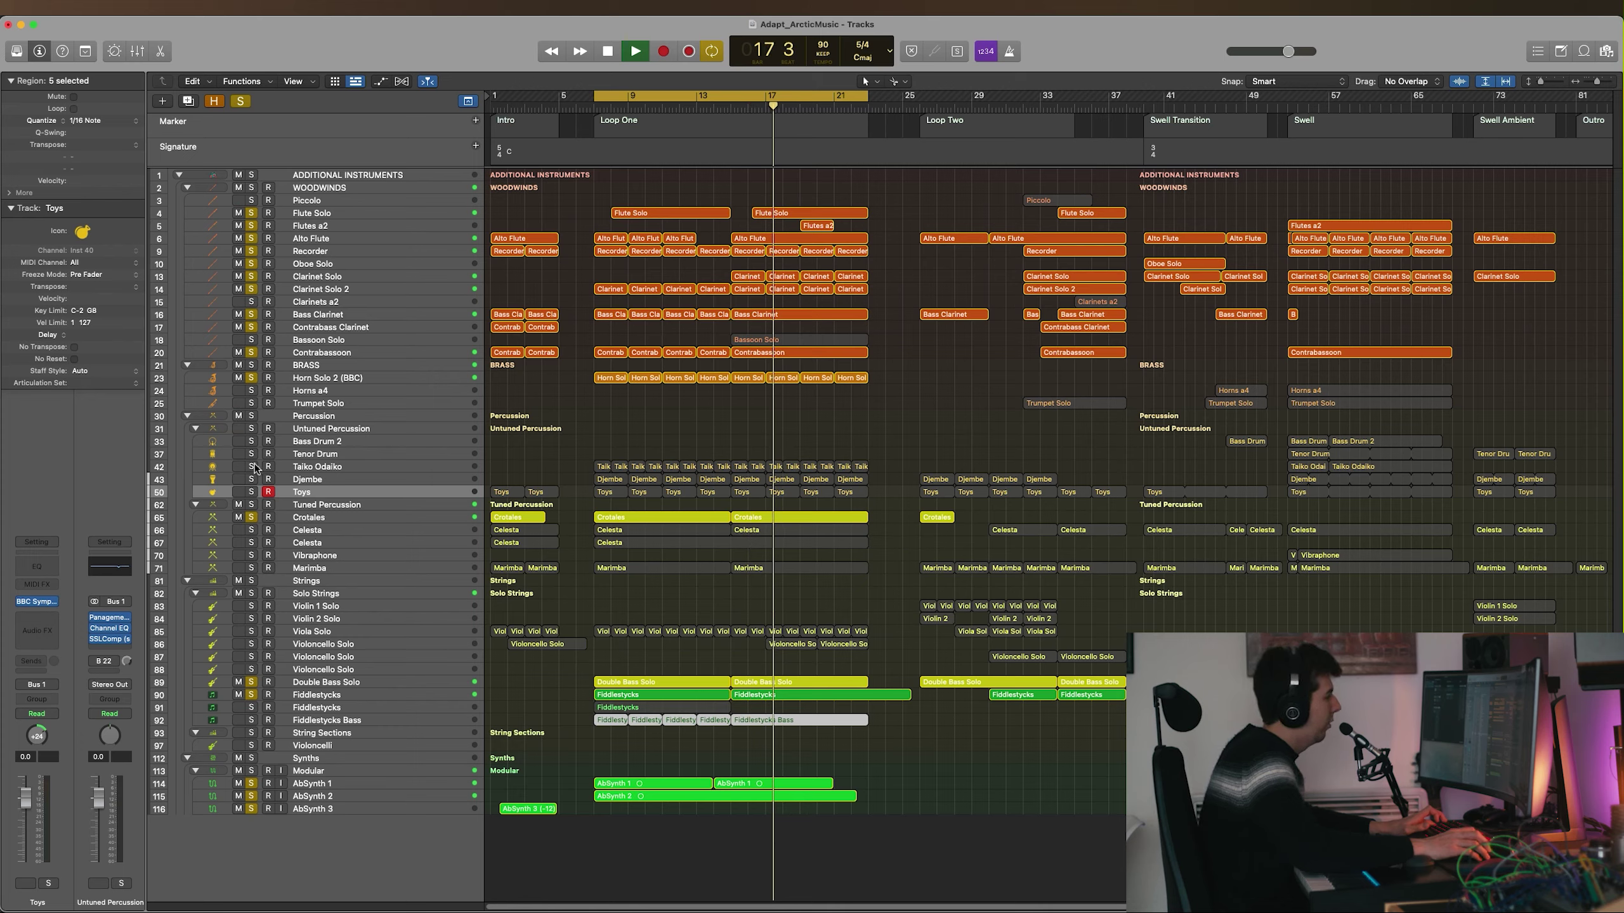
Solo Taiko Odaiko, Djembe, Toys, Marimba, Viola Solo and Violoncello Solo, then stop playback at bar 22.
drag(251, 466, 251, 491)
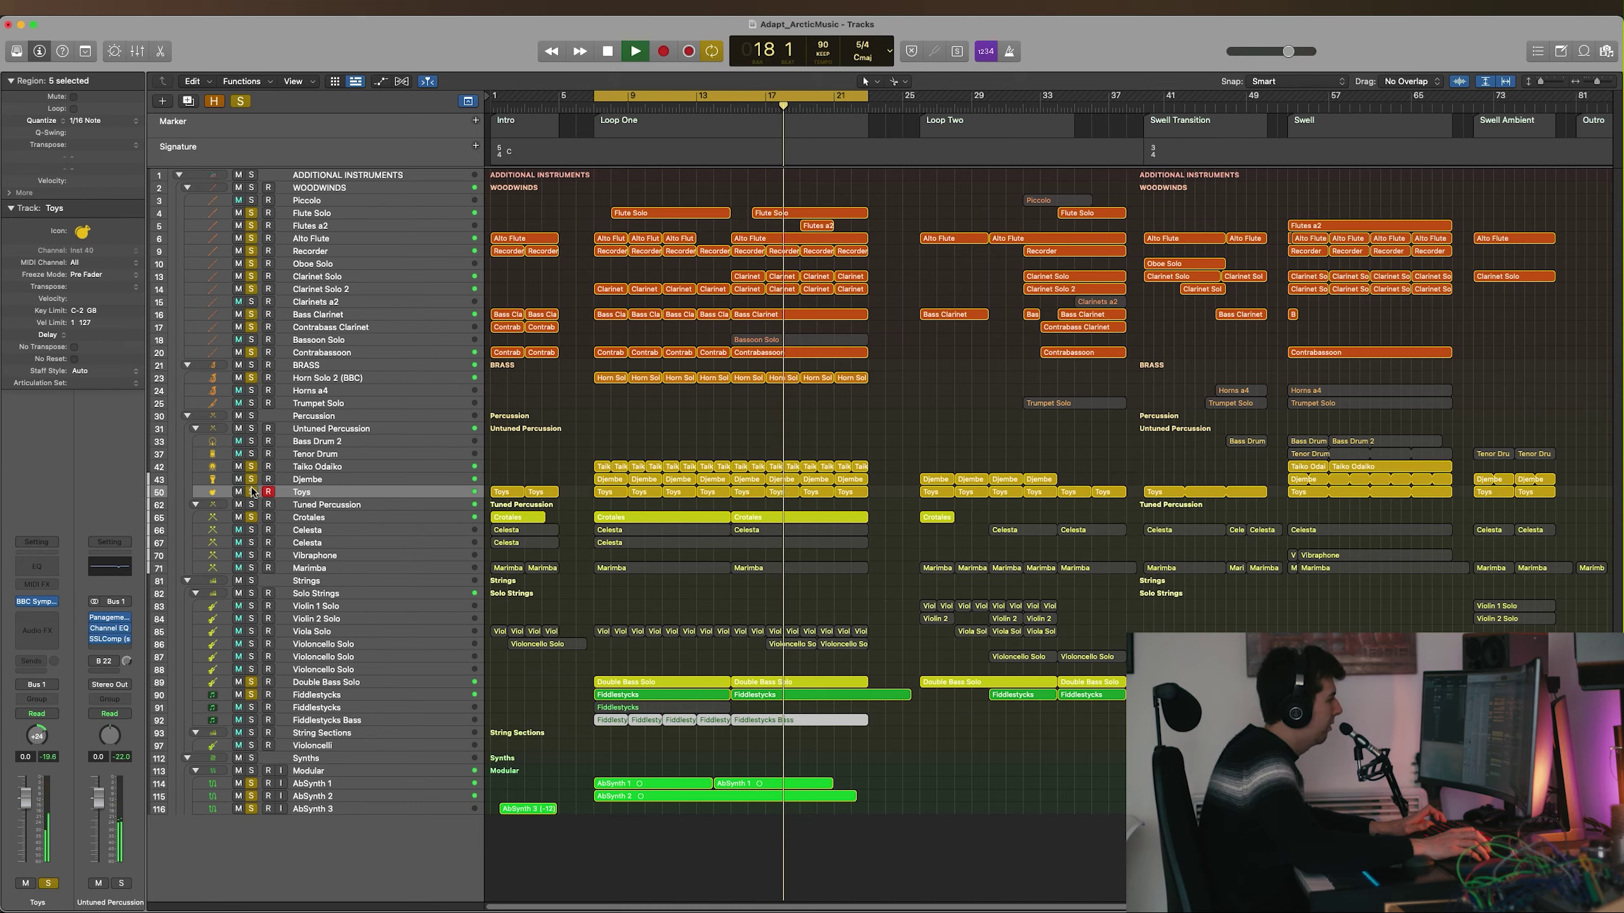
click(253, 568)
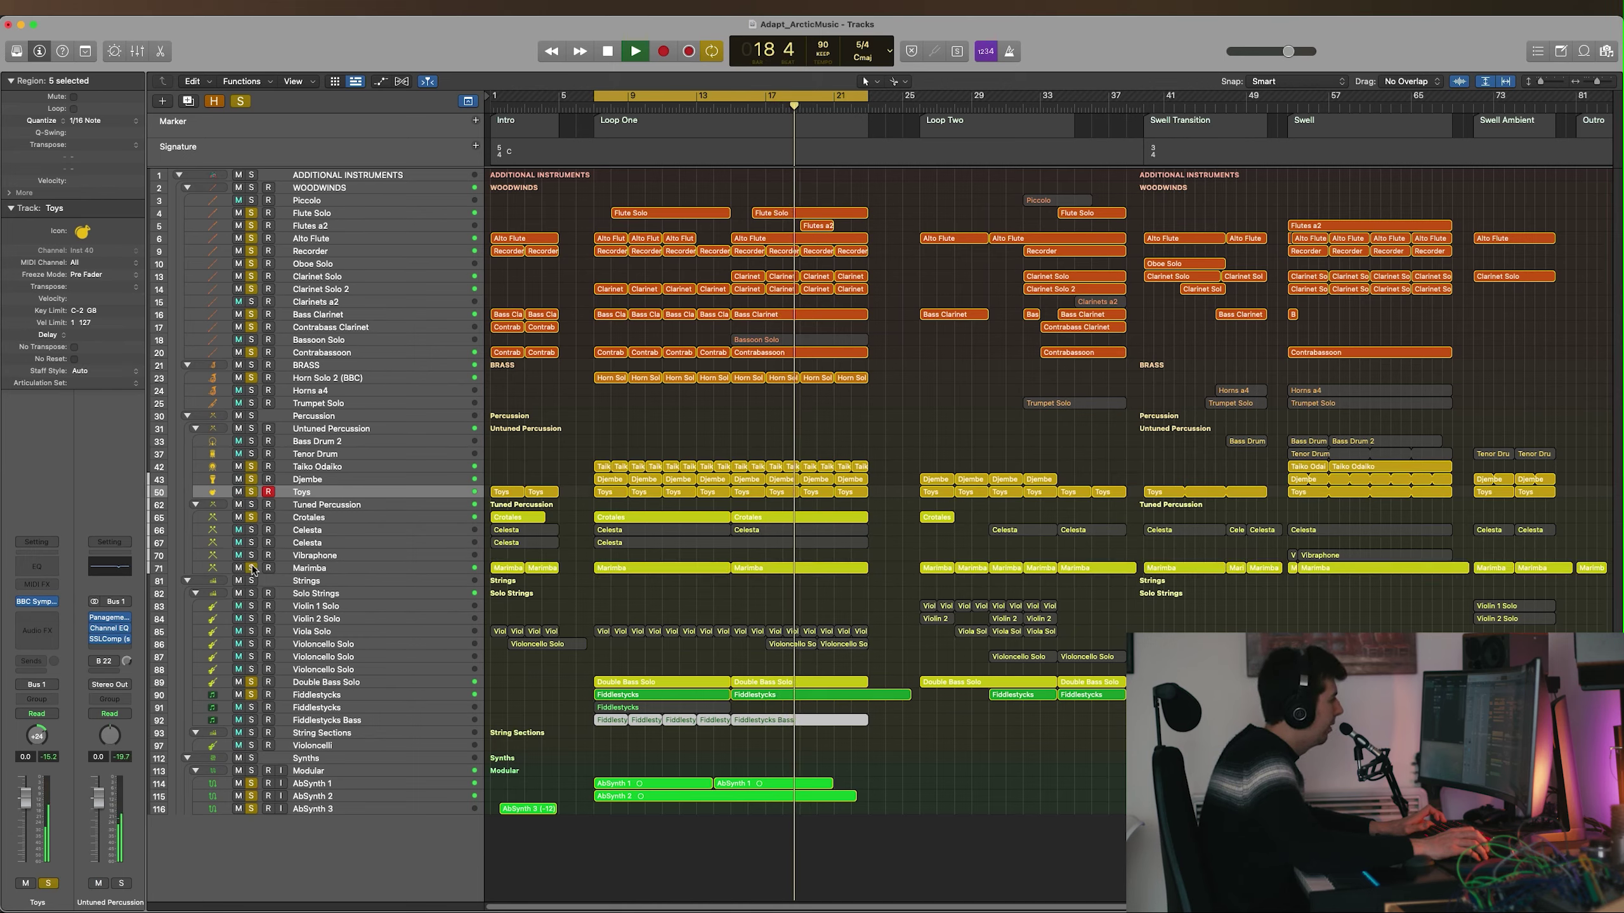
drag(252, 631, 253, 645)
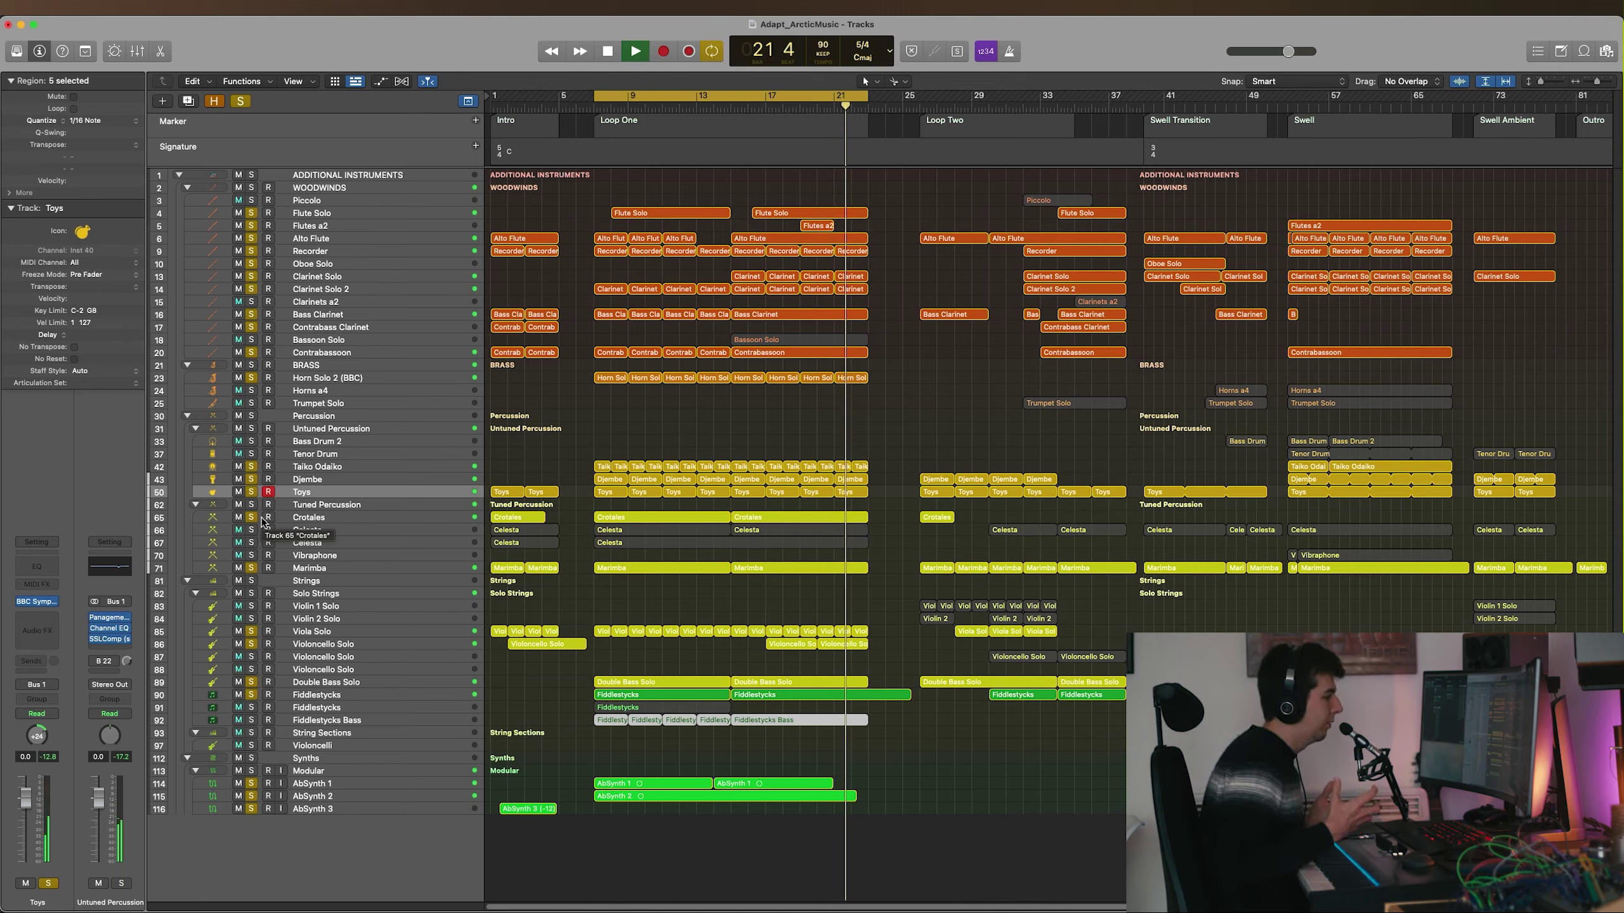
key(space)
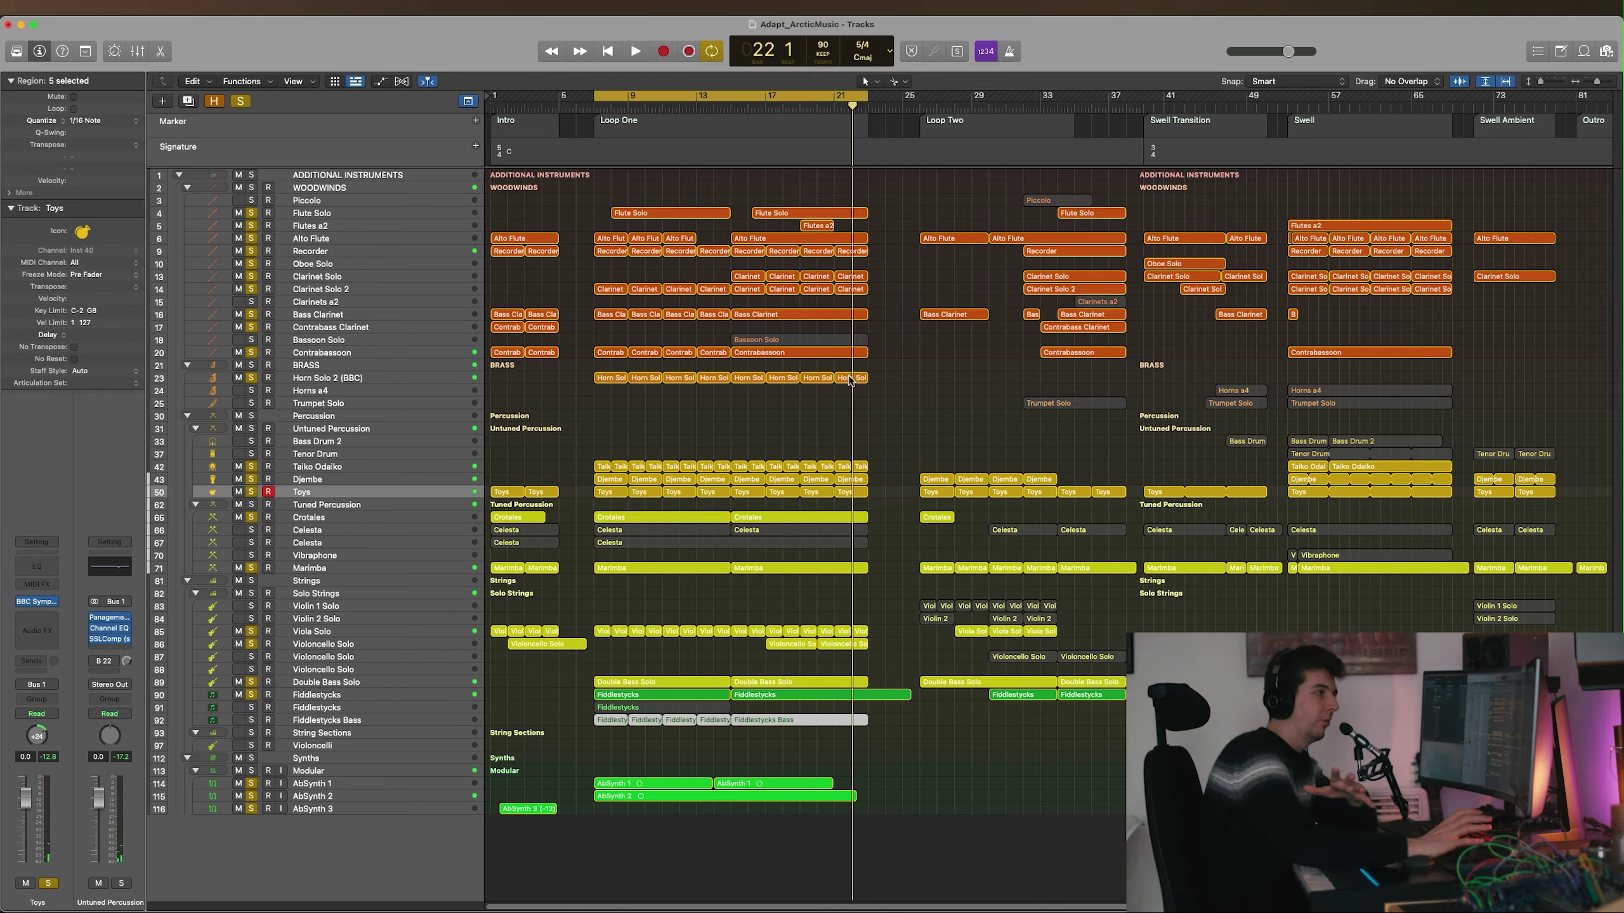
click(923, 110)
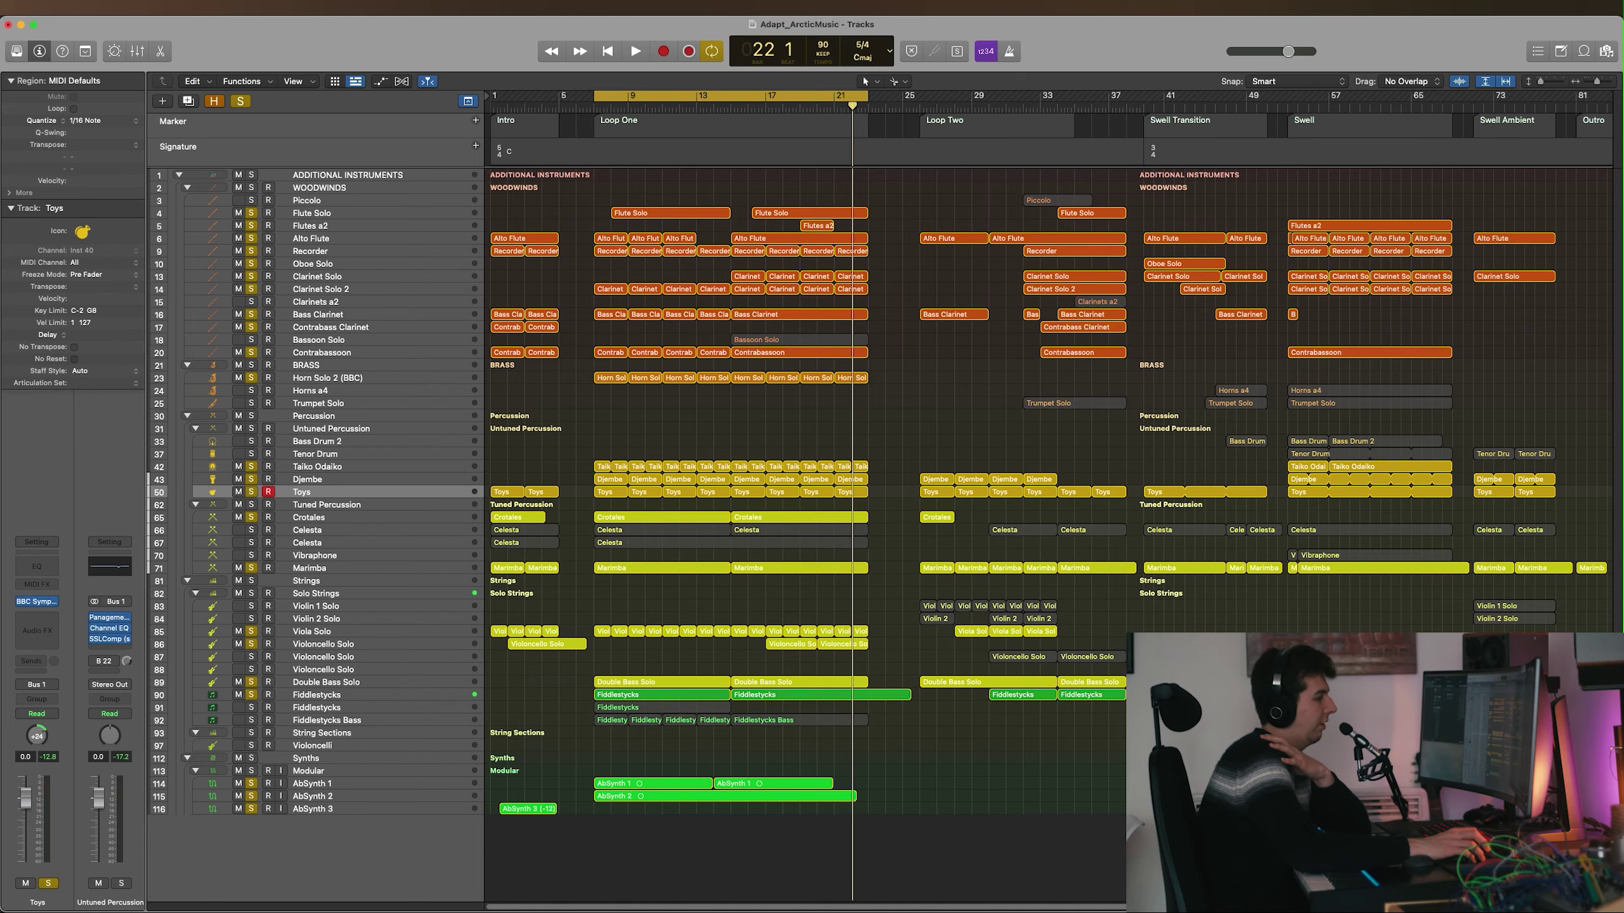
drag(1188, 207, 1224, 422)
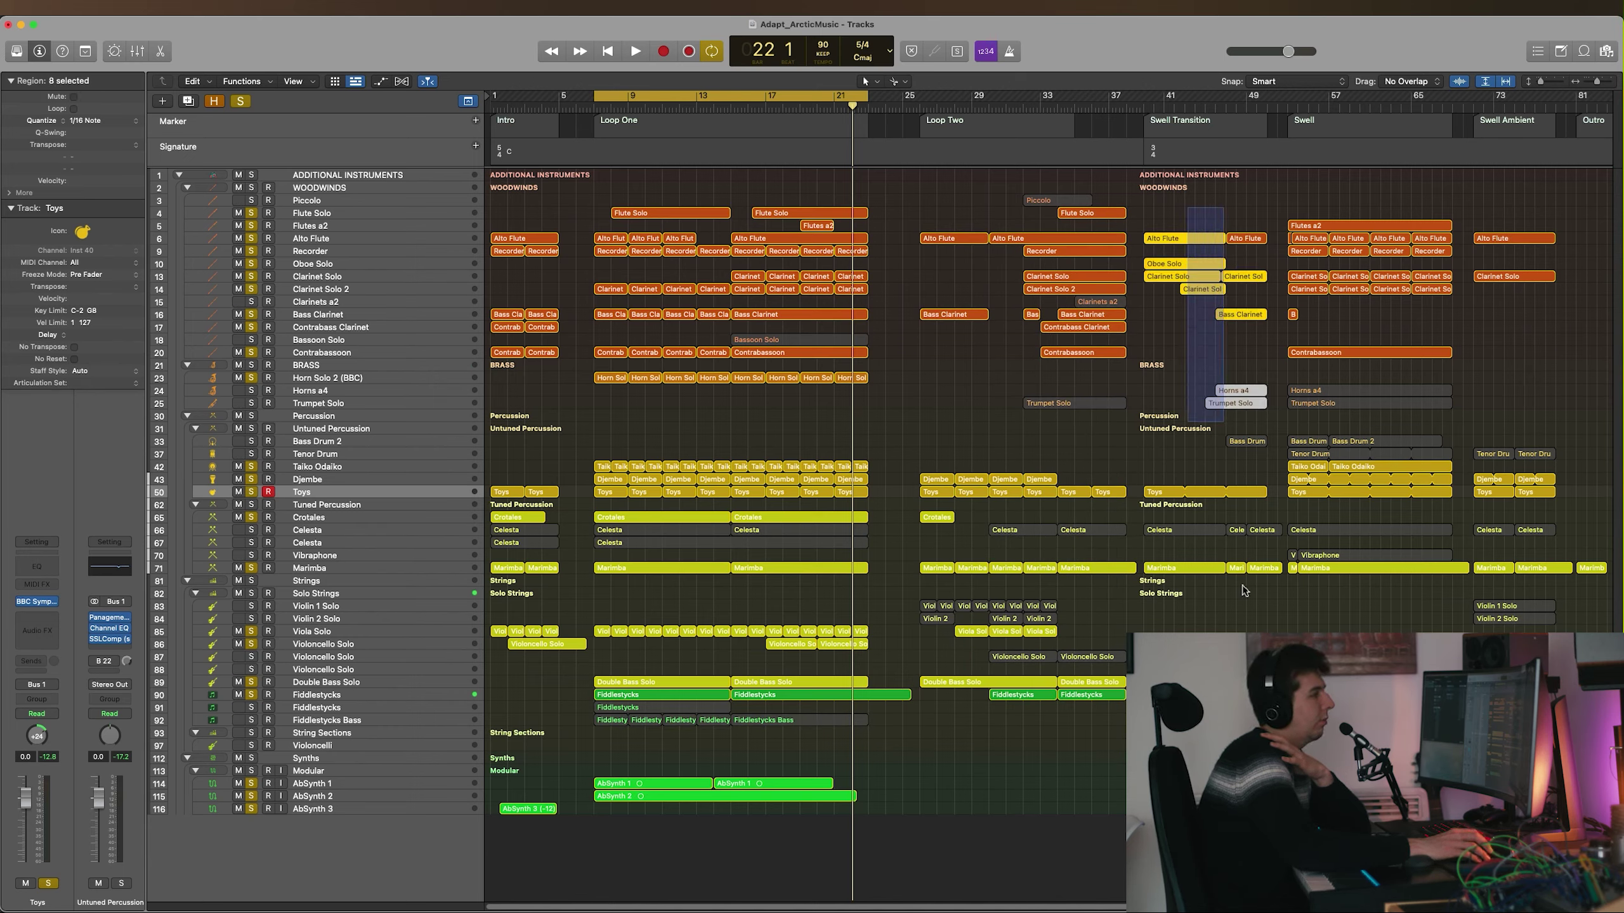
click(1243, 590)
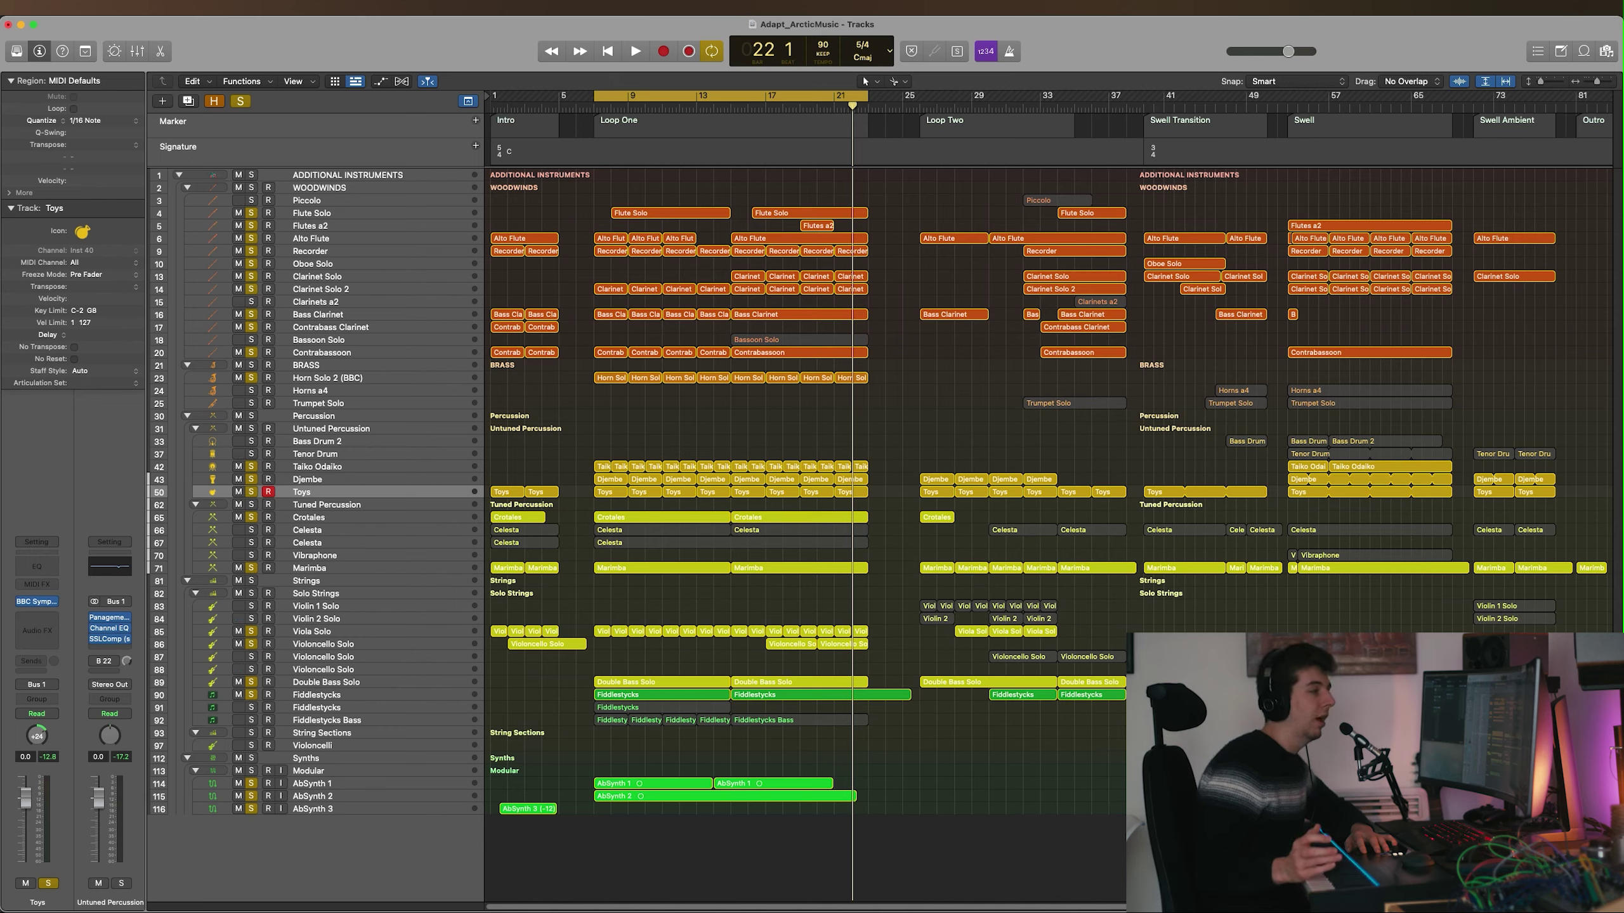
Restart playback of the soloed arrangement from around bar 6, just ahead of Loop One.
key(space)
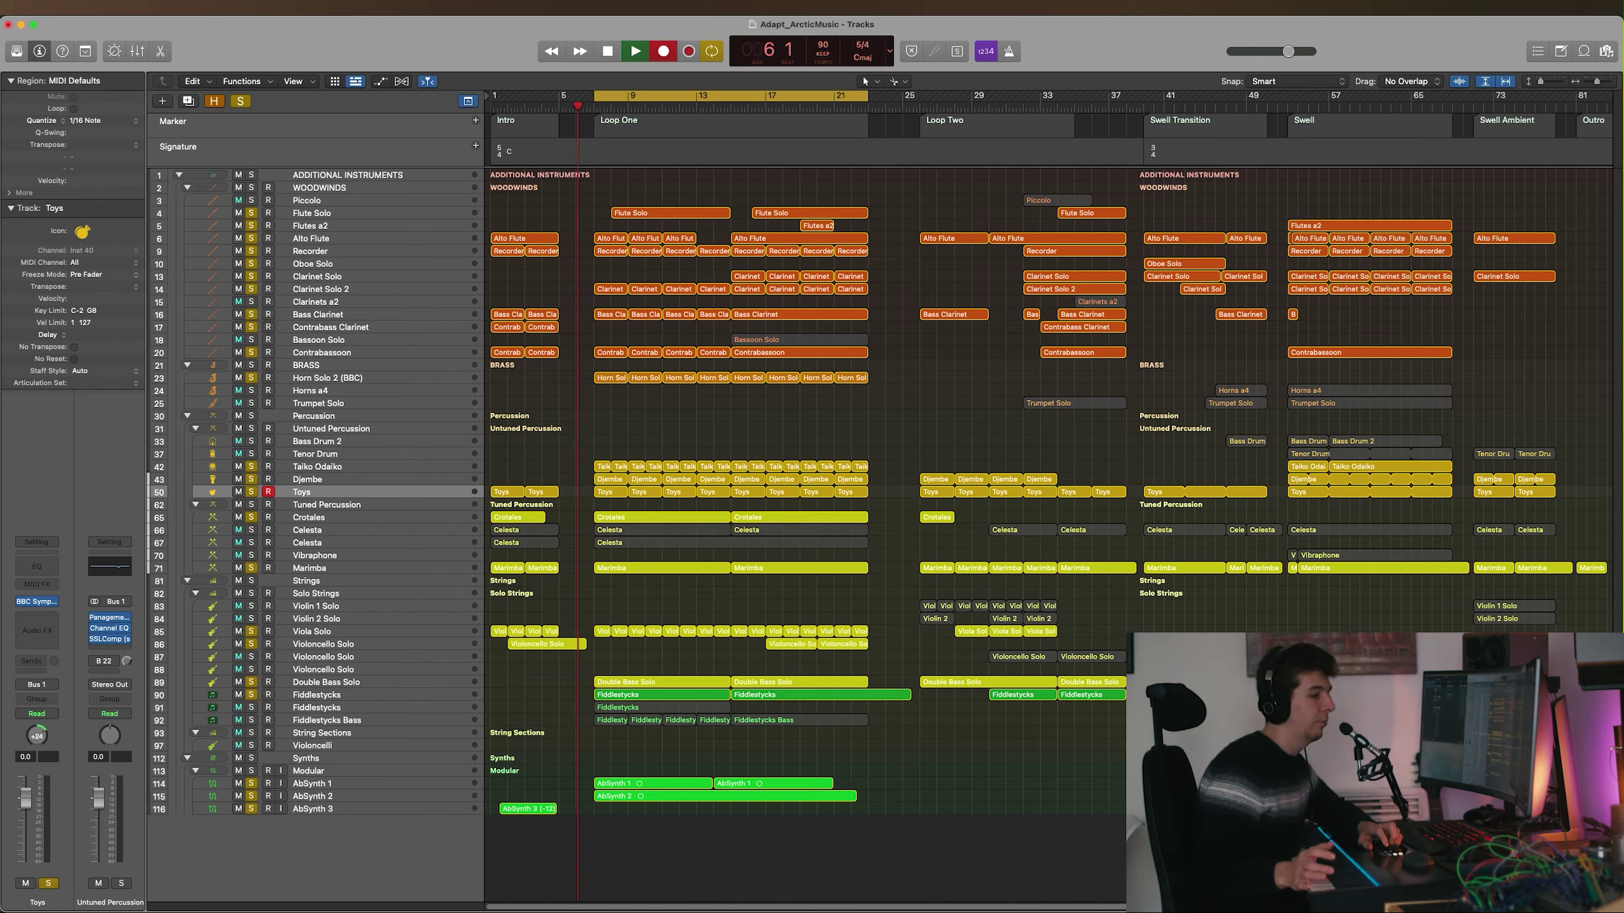